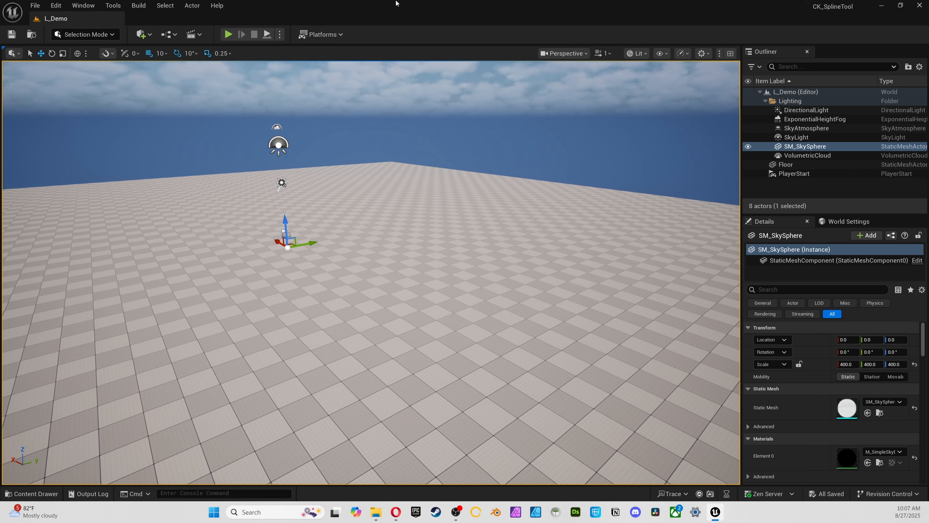
Save all project changes and display the contents of the CreativeKitsSplineTool folder in the content browser
click(37, 4)
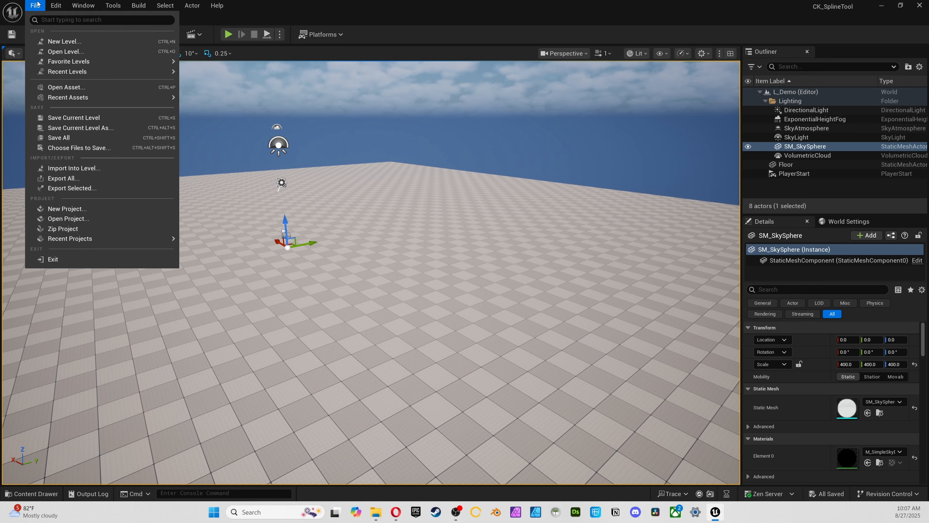
click(99, 138)
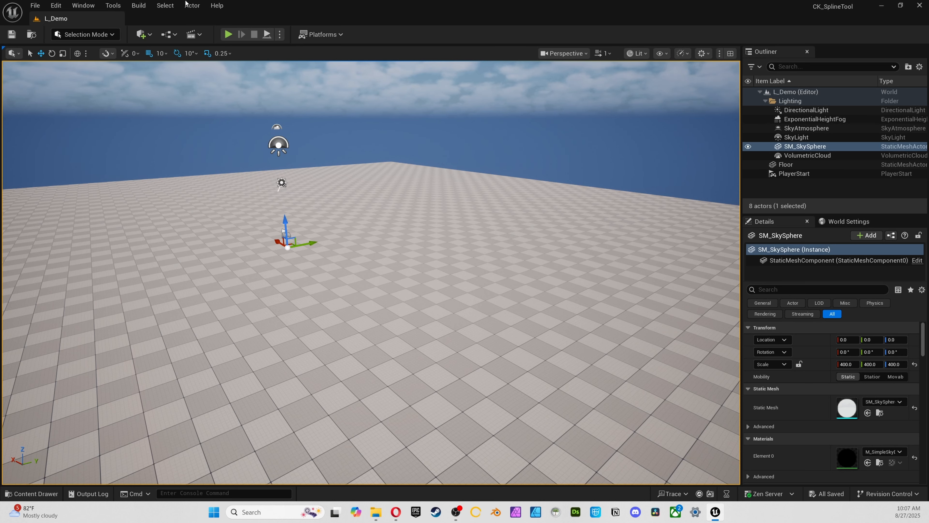
click(31, 494)
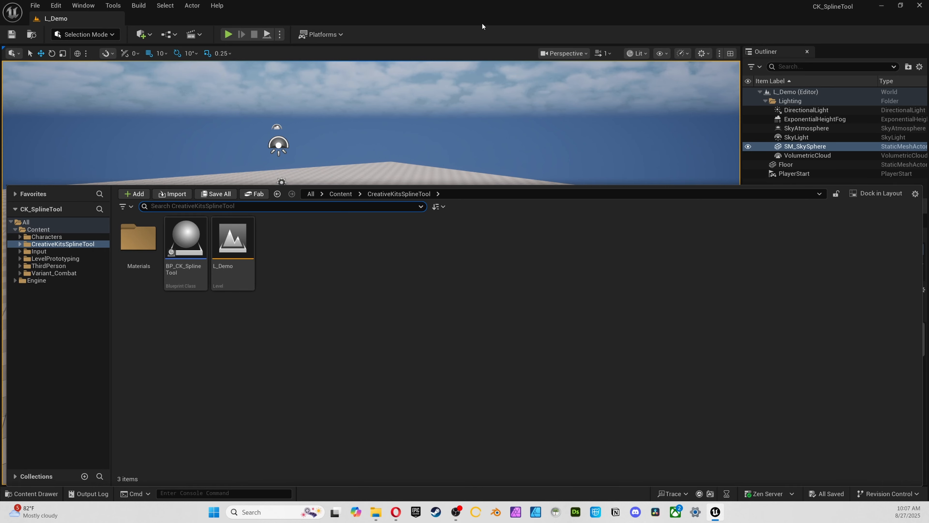
click(46, 236)
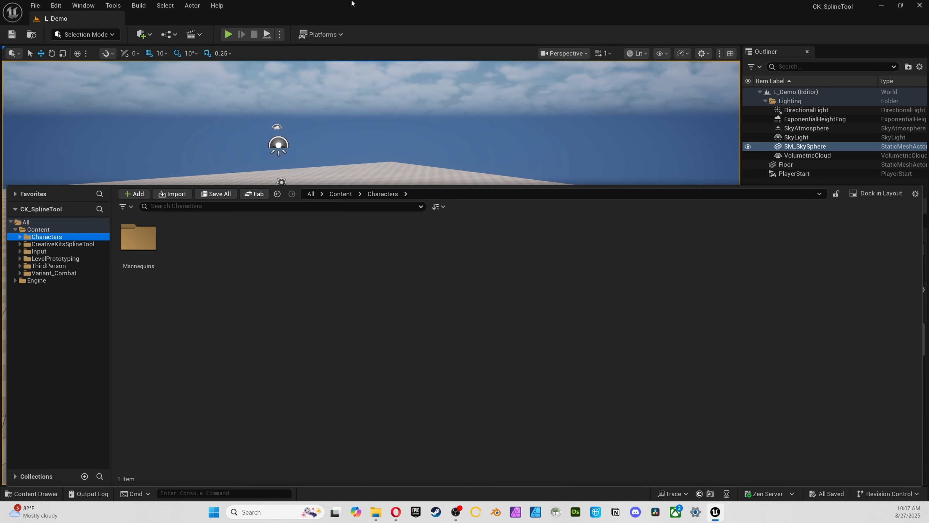
click(62, 244)
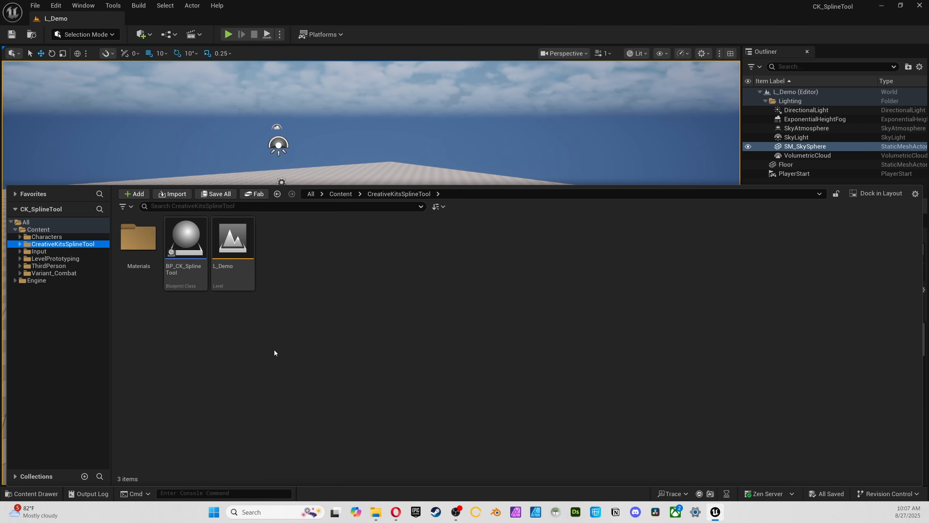
click(37, 6)
click(99, 138)
key(ctrl+space)
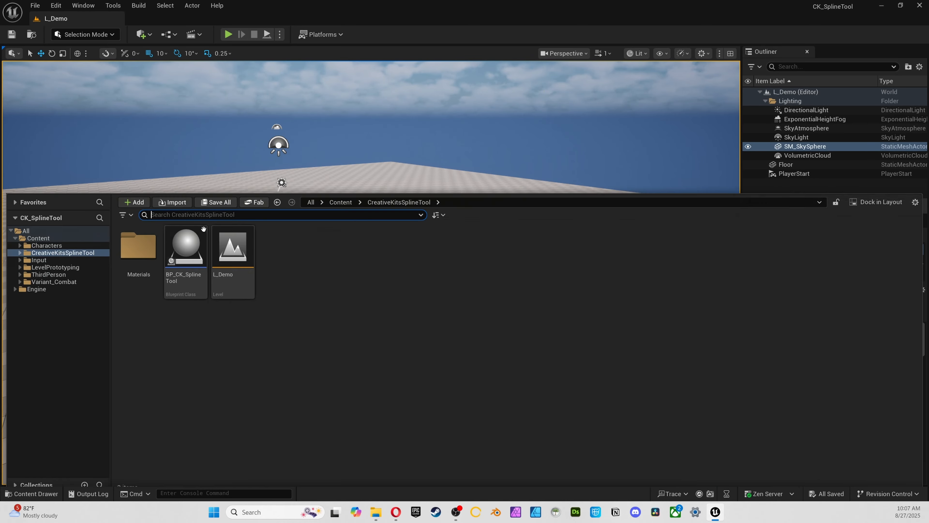
Look through the Materials subfolder of the spline tool and return to the CreativeKitsSplineTool folder
click(271, 338)
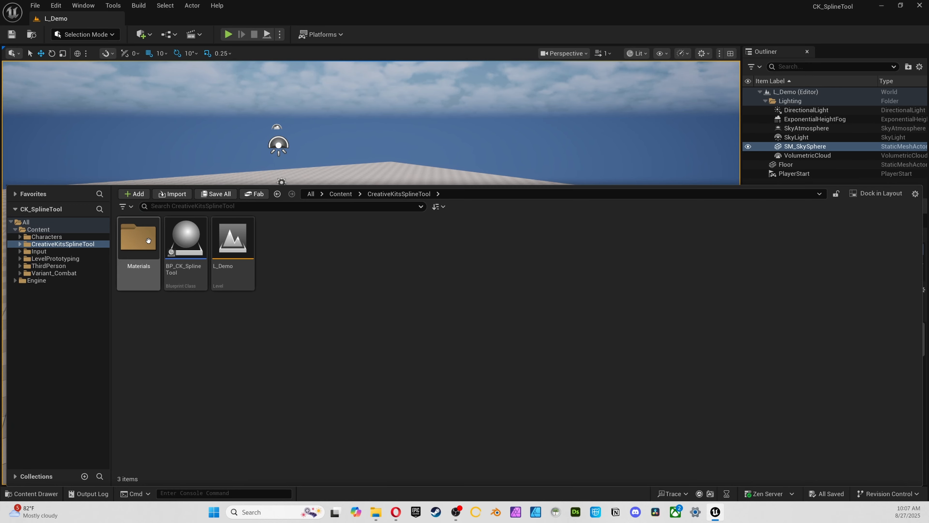
mouse_move(195, 249)
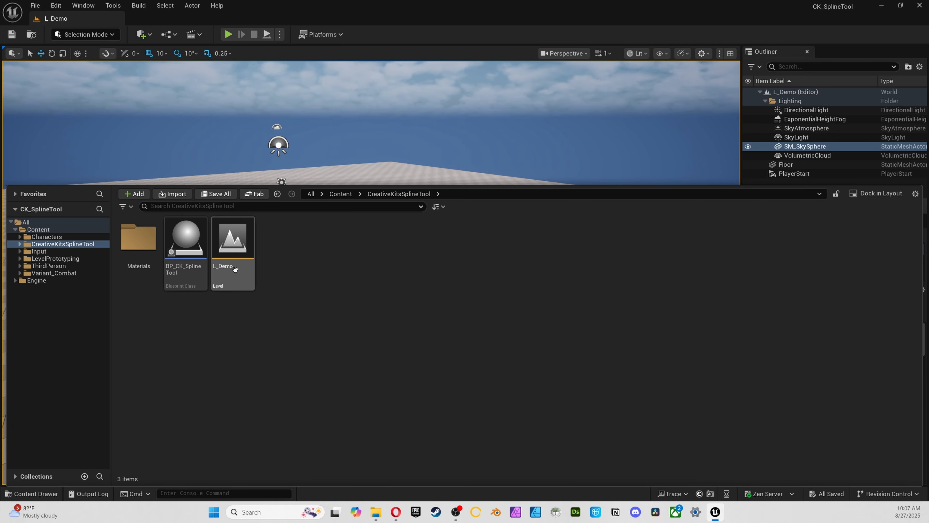
double_click(138, 240)
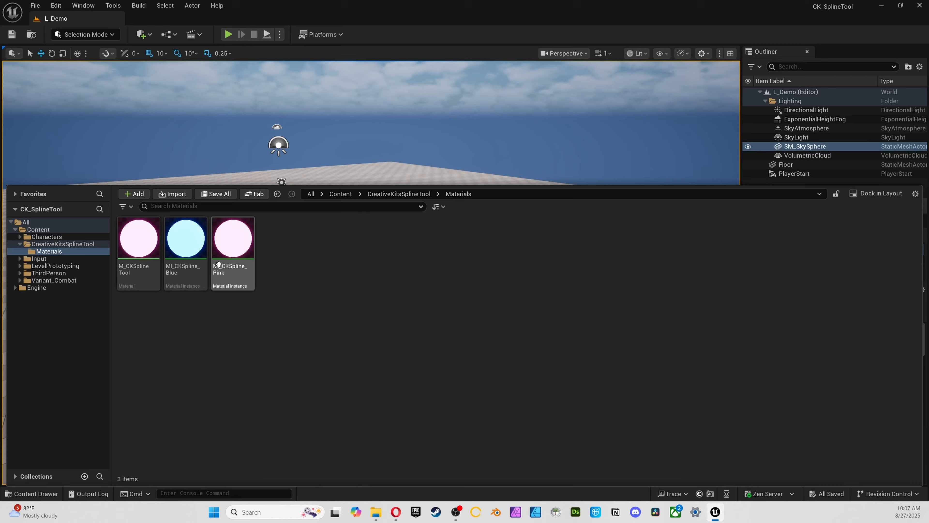
click(31, 244)
click(33, 238)
click(39, 244)
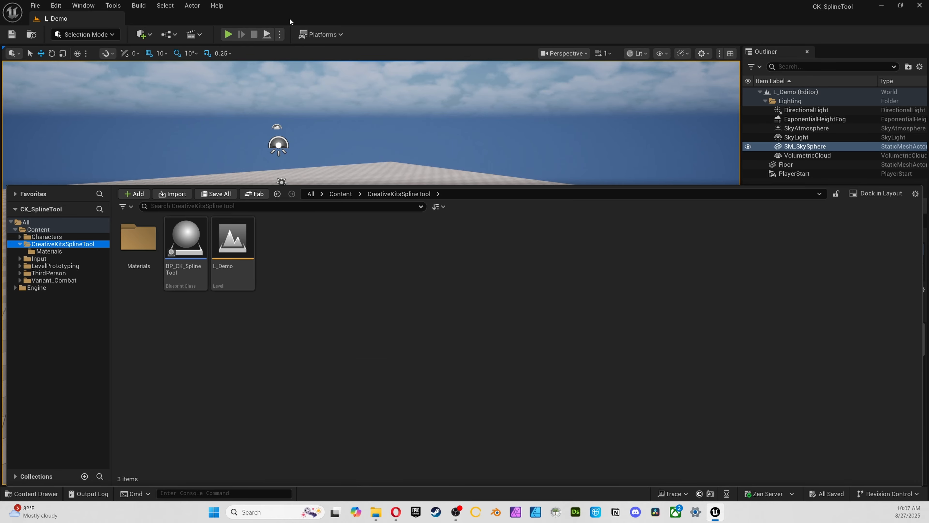
Save all changes again and place the BP_CK_SplineTool blueprint in the level at about X -1000, Y 80, Z 130
click(35, 5)
click(123, 140)
key(ctrl+space)
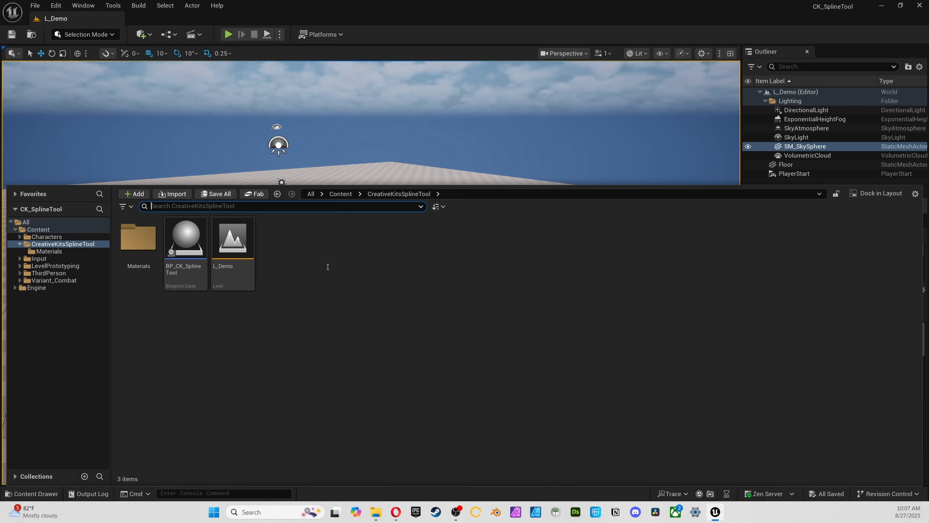
click(328, 265)
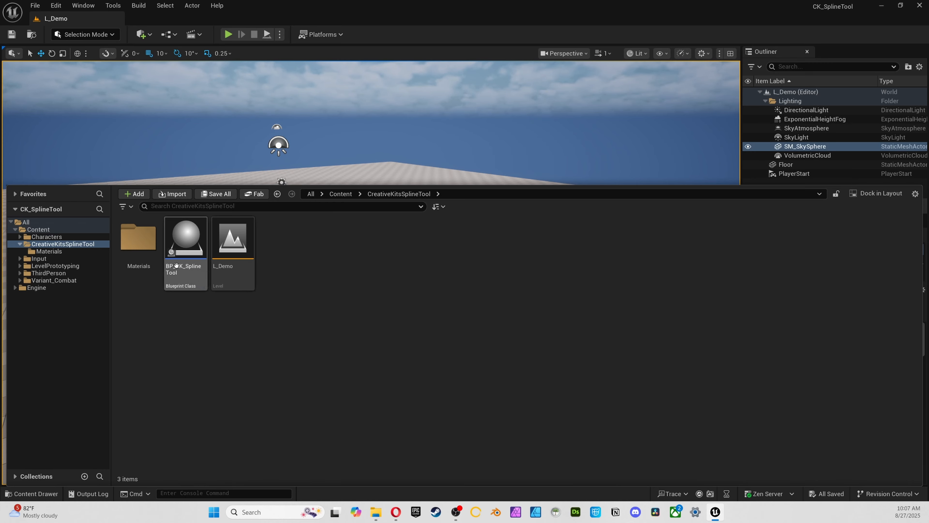
drag(186, 237, 399, 257)
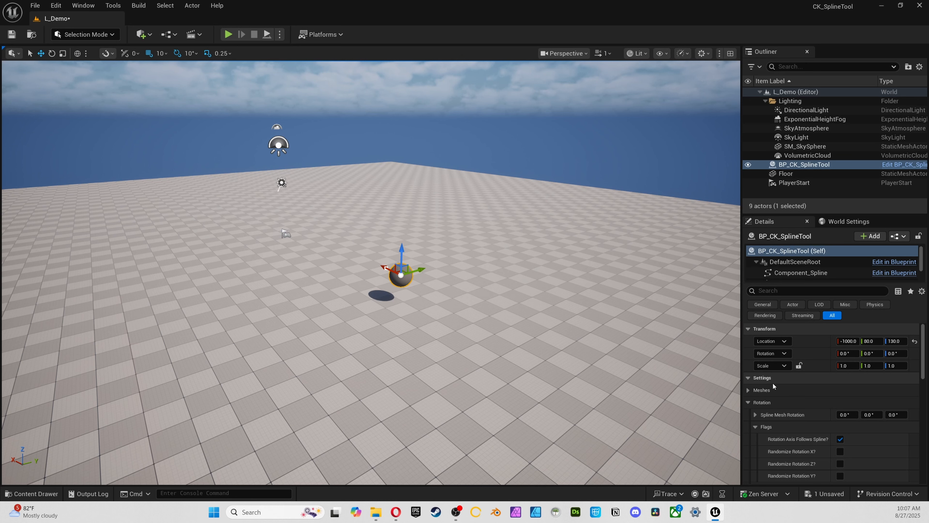
Examine the placed spline tool's Rotation and Meshes settings, including the mesh Flags, Collision and Material groups
scroll(768, 358, down, 2)
click(748, 358)
click(748, 359)
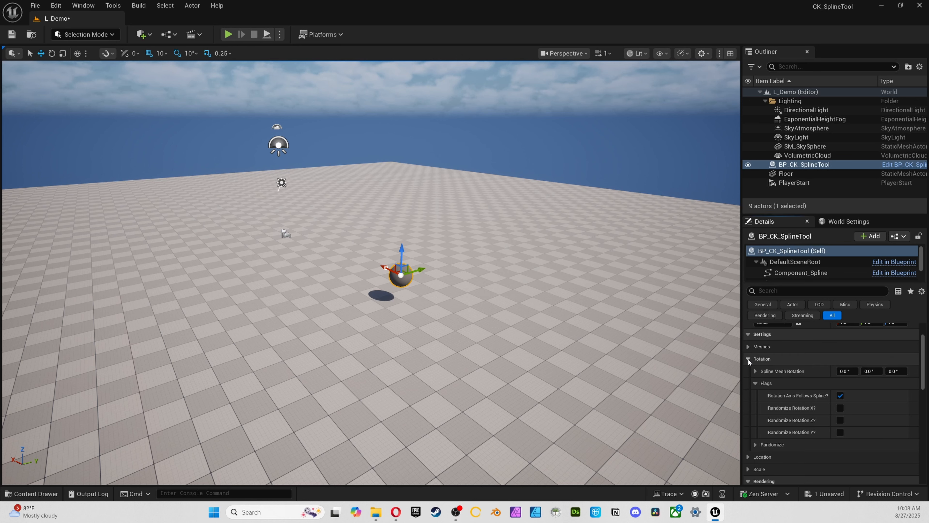
click(758, 384)
click(748, 359)
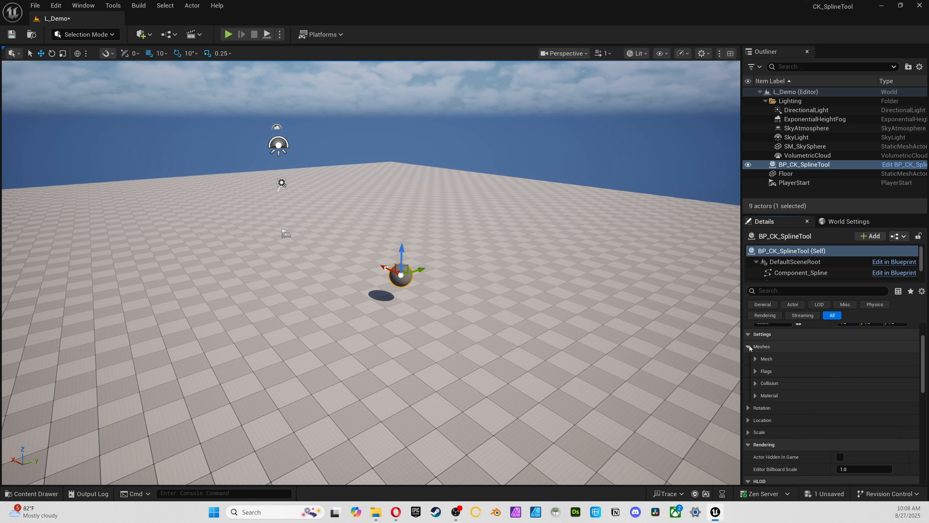
click(749, 345)
click(755, 358)
click(755, 371)
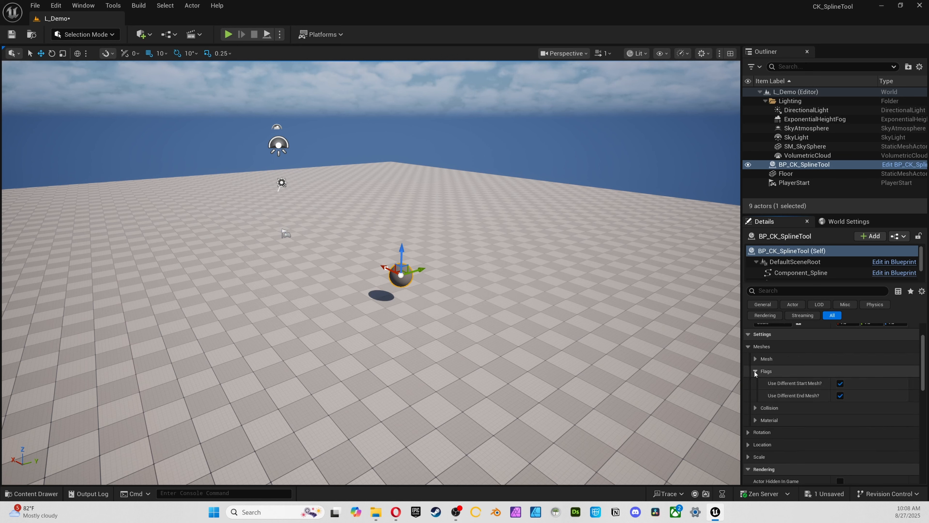
click(754, 371)
click(755, 394)
click(755, 395)
click(755, 383)
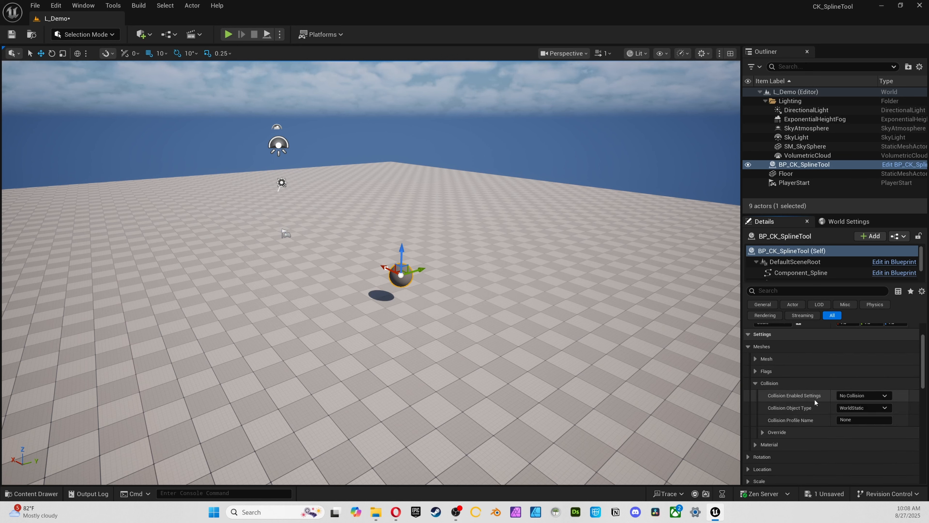
click(756, 383)
click(755, 394)
click(755, 396)
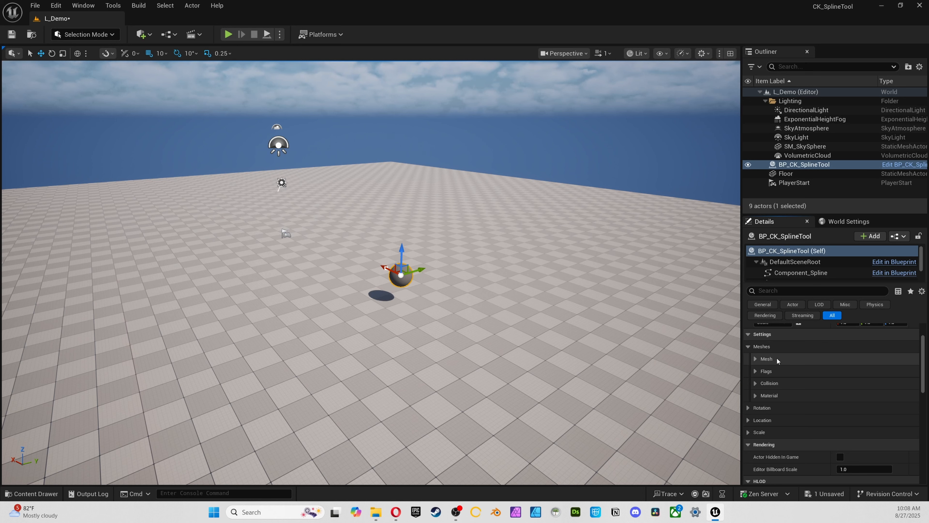
Show the spline tool's mesh assignments and turn off Use Different Start Mesh and Use Different End Mesh
click(755, 359)
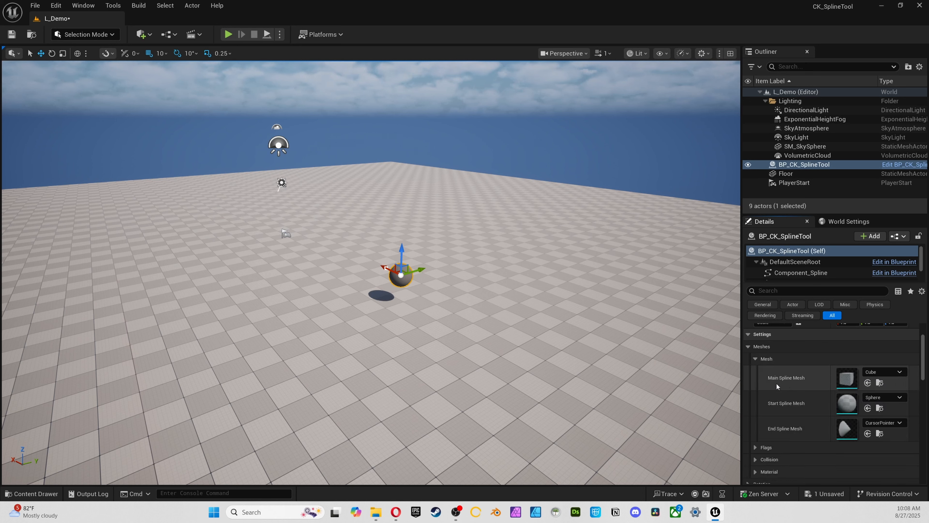
scroll(770, 406, down, 1)
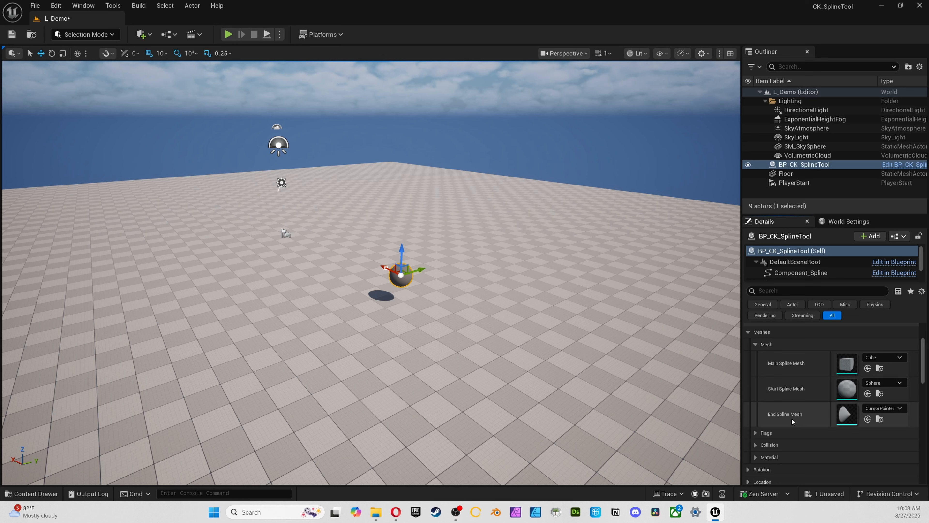
scroll(784, 414, down, 2)
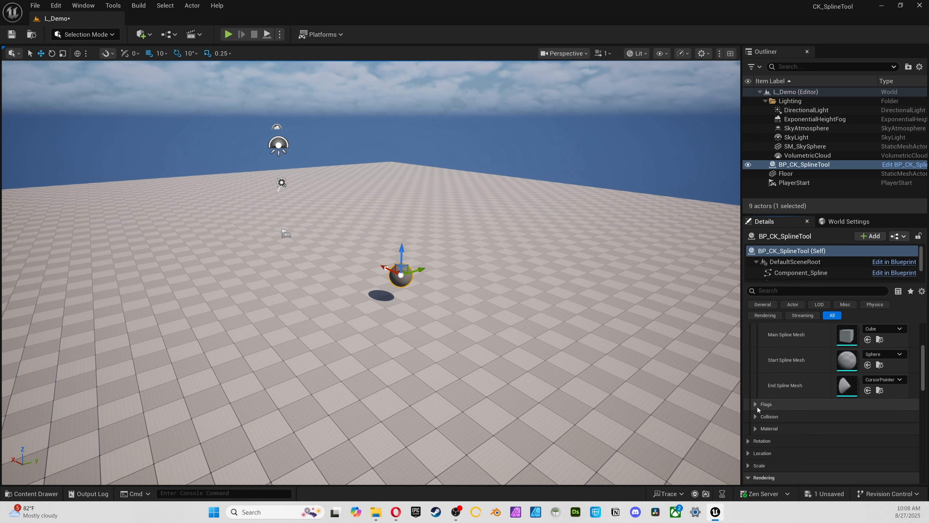
click(756, 404)
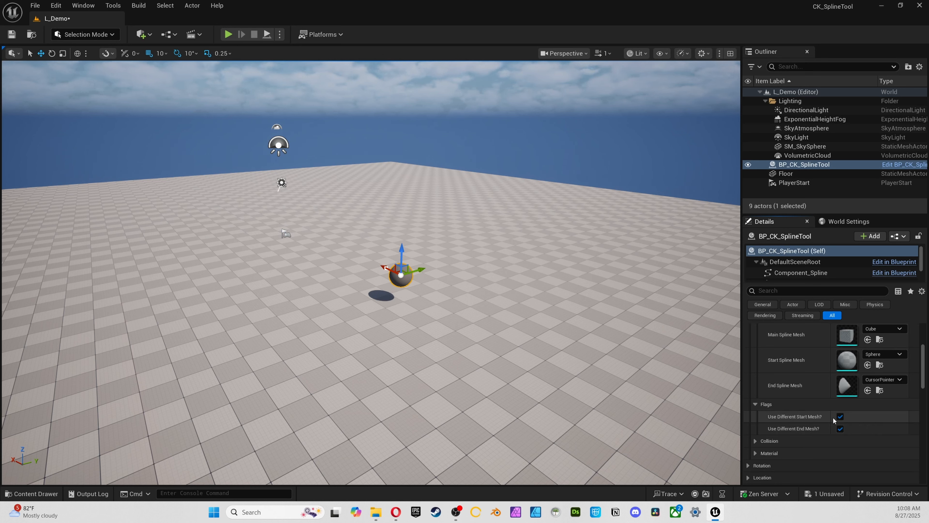
click(840, 416)
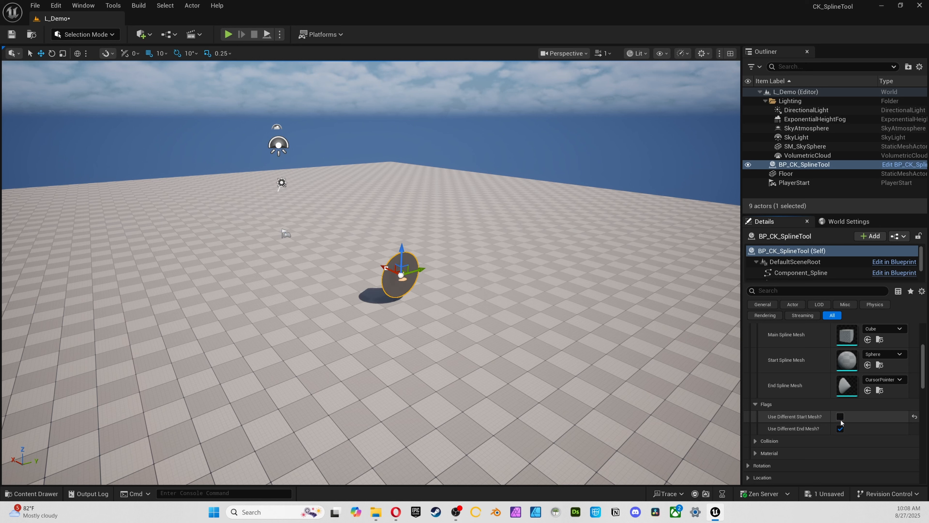
click(839, 428)
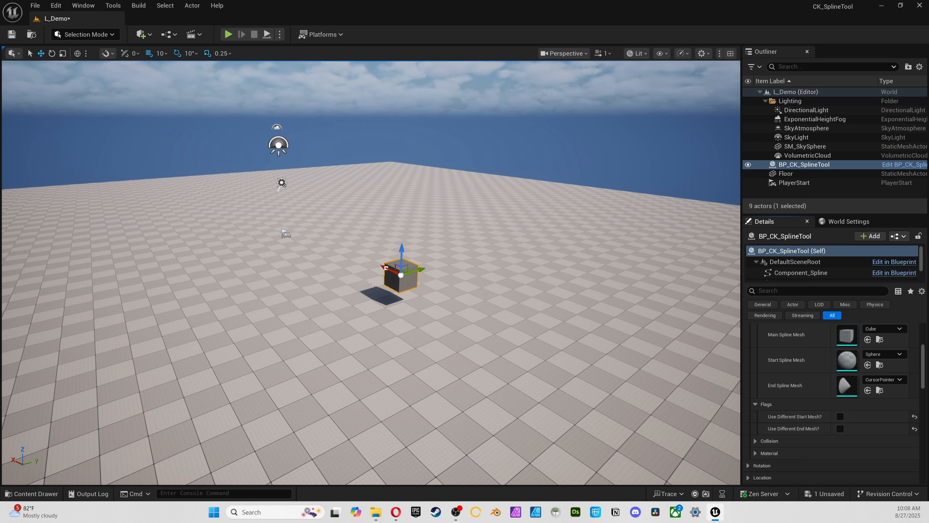
Extend the spline from its point in a straight line along the X axis to create a row of cubes
click(591, 132)
click(423, 270)
click(401, 274)
click(401, 275)
alt+drag(401, 275, 271, 216)
click(321, 237)
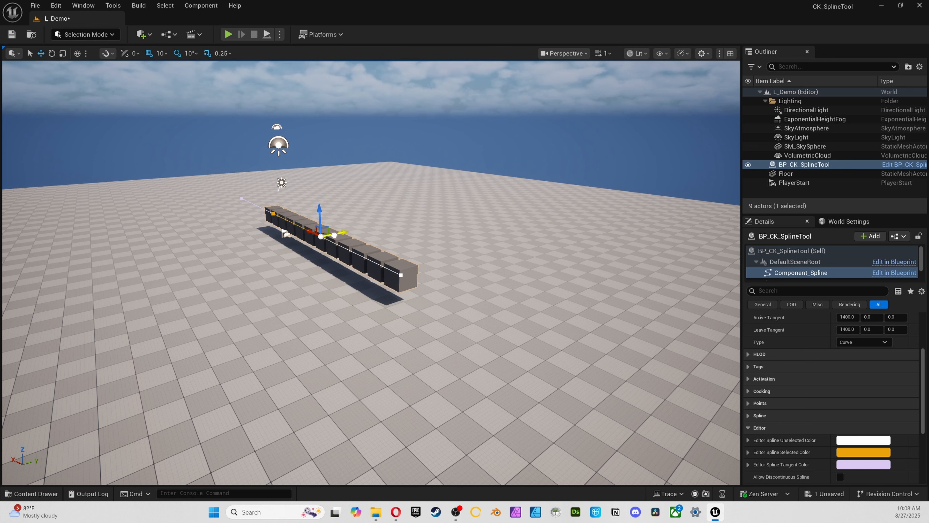
Bend the spline into an arc by pulling its tangent handles sideways, giving the front point a tangent of 1400, 1620, 0
drag(336, 235, 452, 213)
click(401, 275)
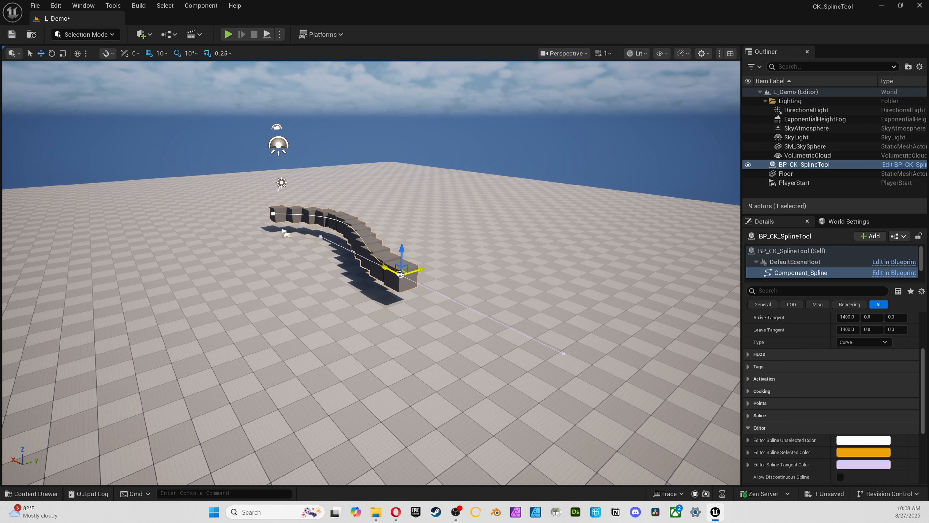
click(321, 236)
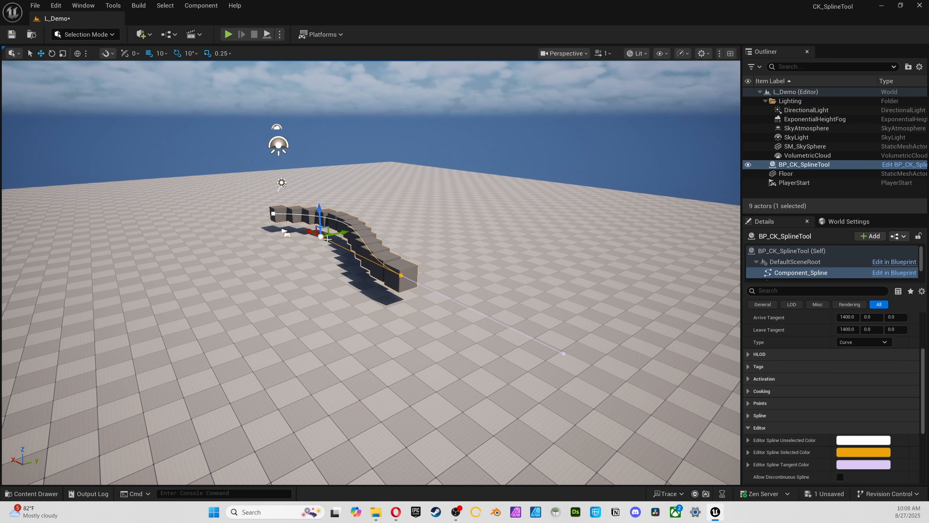
drag(336, 235, 441, 215)
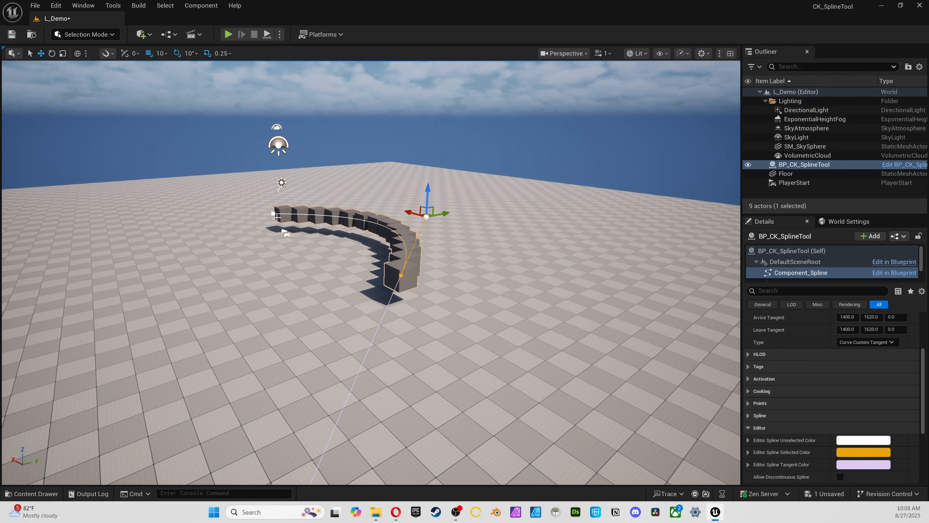
Switch the viewport to the top view and turn on Use Different Start Mesh and Use Different End Mesh for the spline tool
key(alt+j)
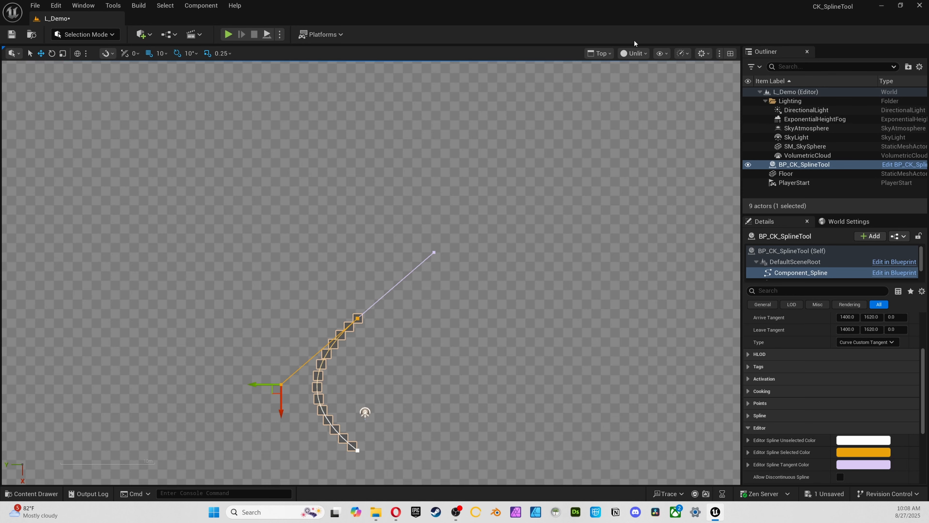
right_drag(462, 269, 459, 200)
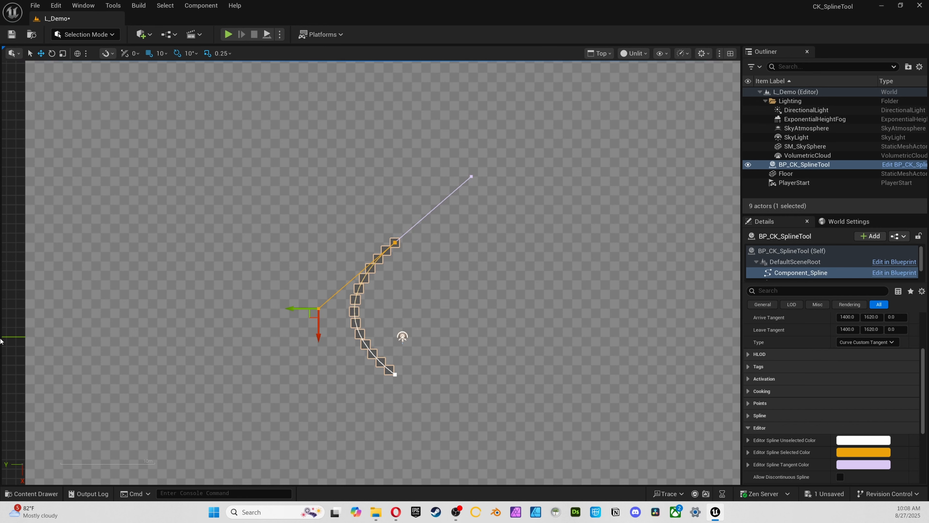
scroll(292, 272, up, 2)
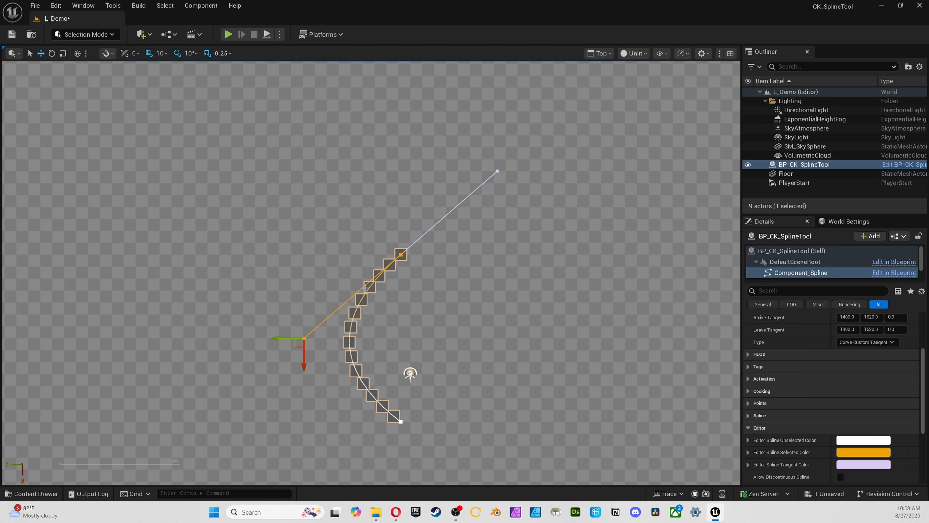
right_drag(384, 282, 355, 198)
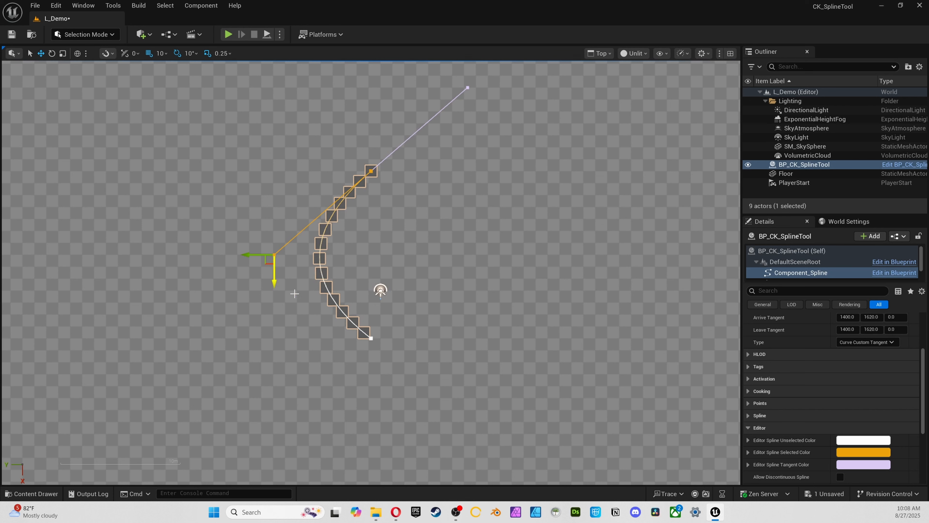
click(805, 155)
click(799, 164)
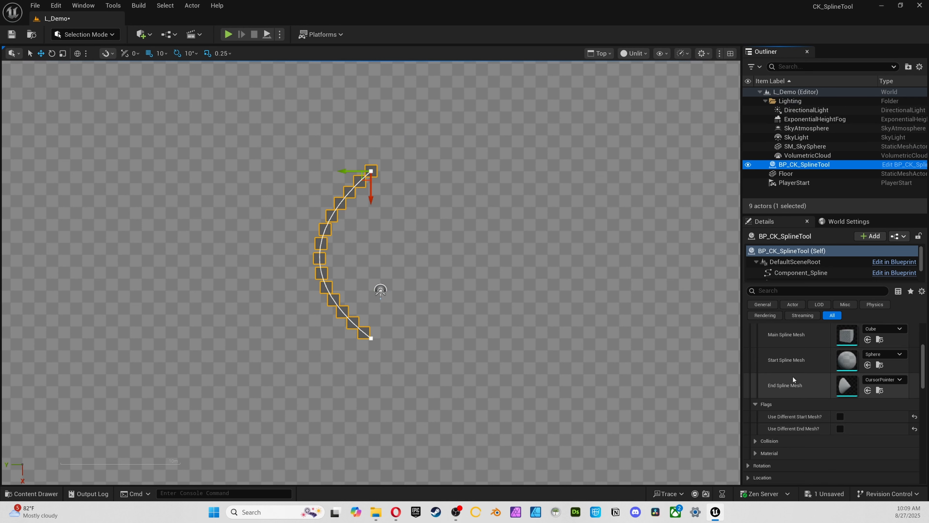
click(839, 417)
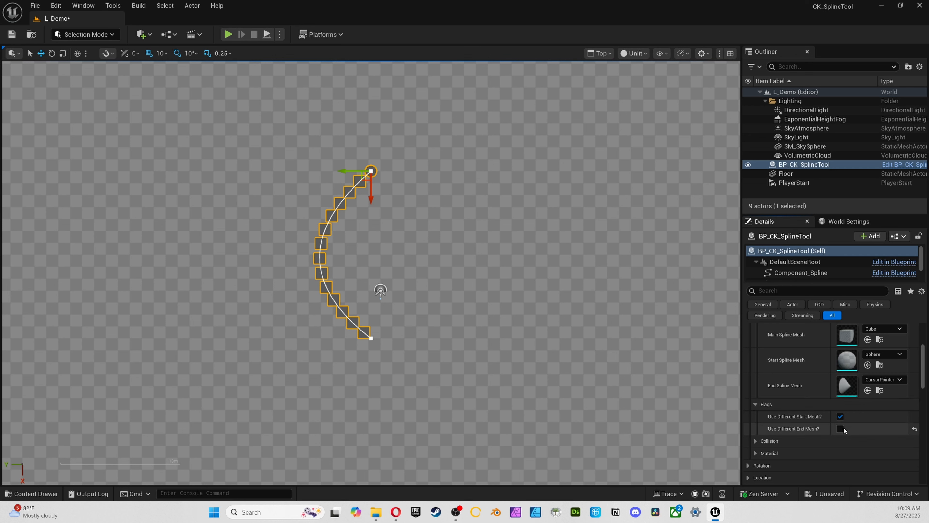
click(842, 428)
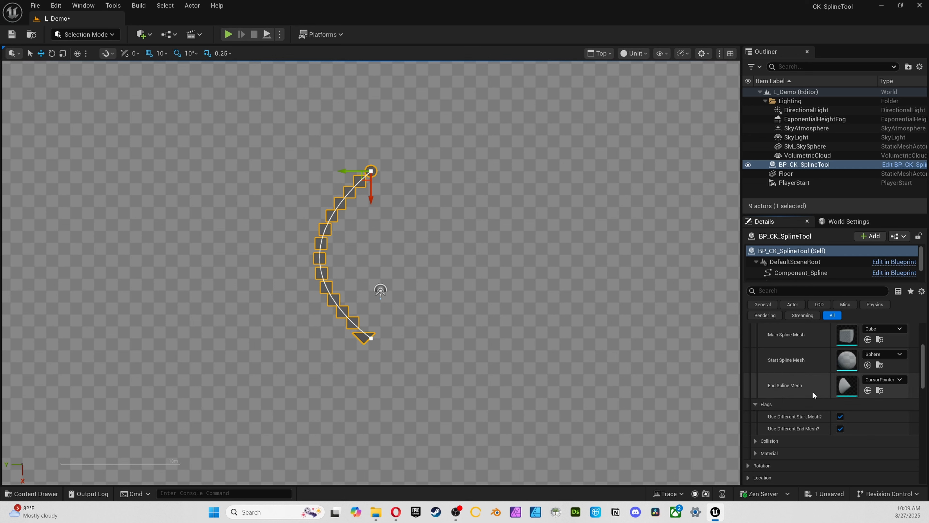
Try the start and end mesh flags in turn, leaving Use Different Start Mesh and Use Different End Mesh both off
click(840, 428)
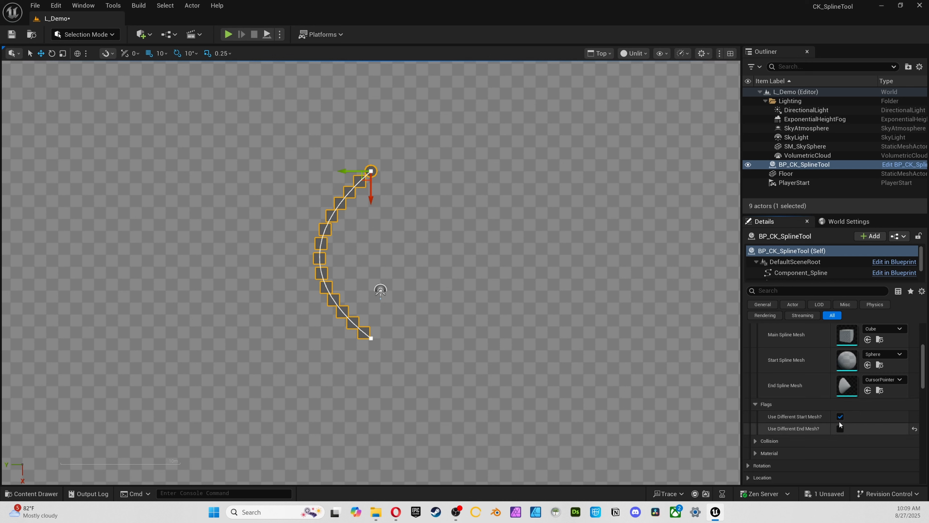
click(840, 417)
click(841, 416)
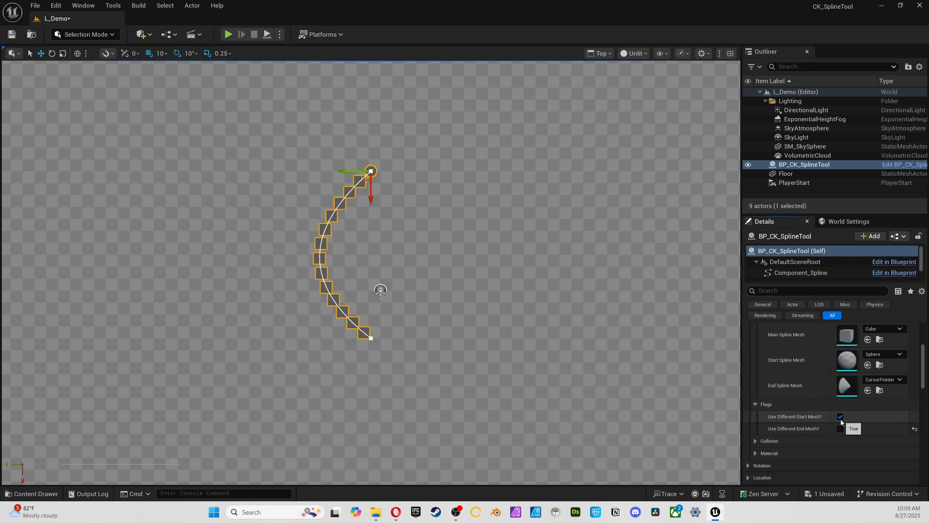
click(840, 427)
click(841, 416)
click(840, 429)
click(753, 405)
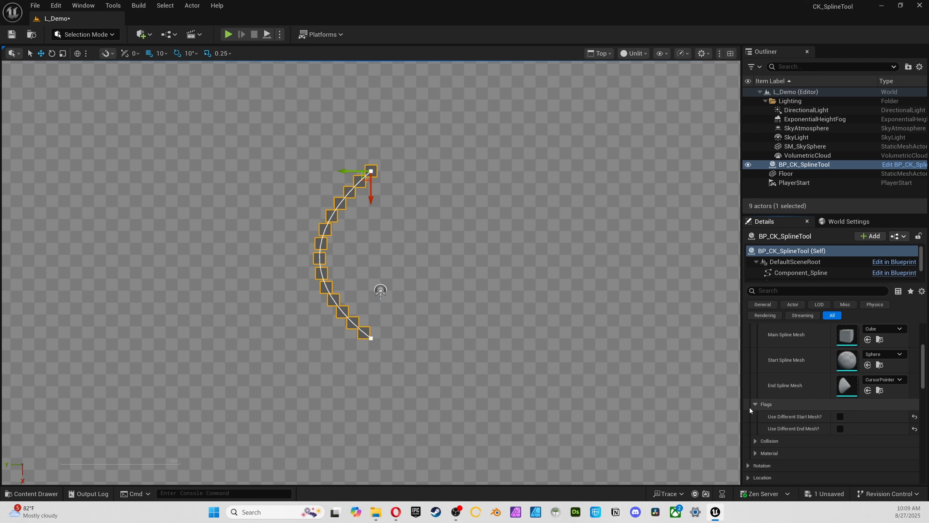
Reveal the spline tool's collision override options with full names readable and turn off Manually Set Collision Response to All Channels
scroll(775, 346, up, 2)
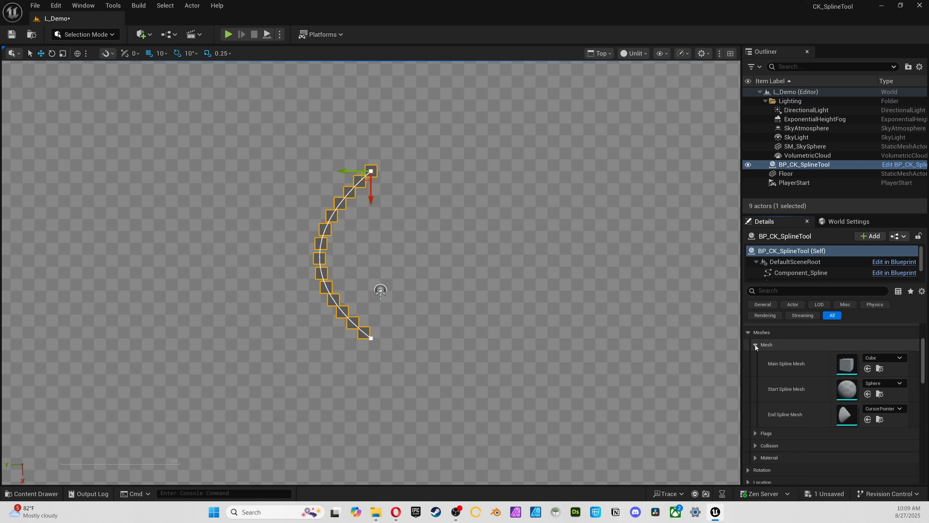
click(756, 446)
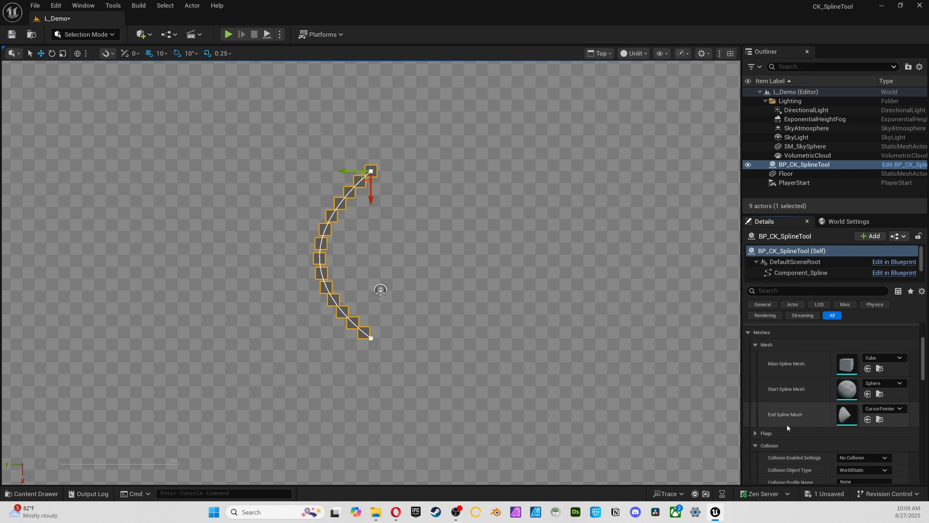
scroll(786, 425, down, 2)
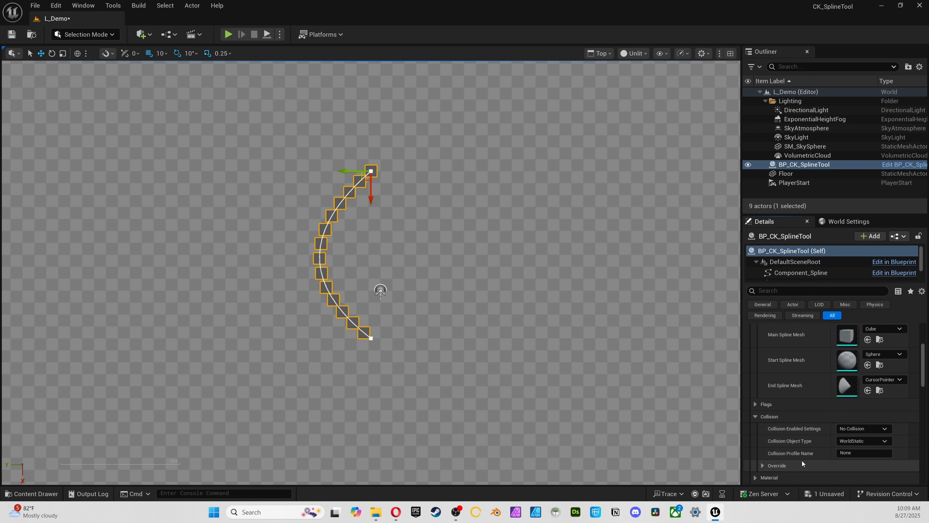
click(763, 465)
scroll(764, 461, down, 2)
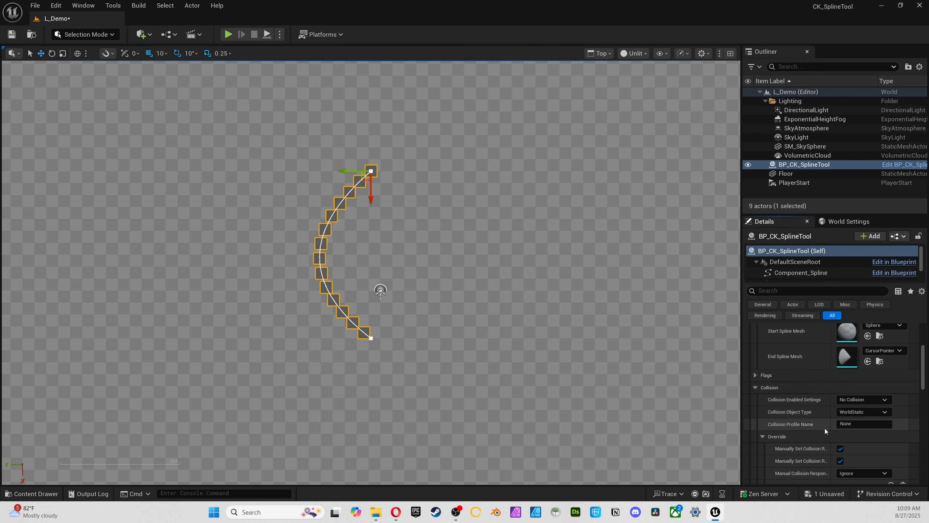
scroll(823, 425, down, 3)
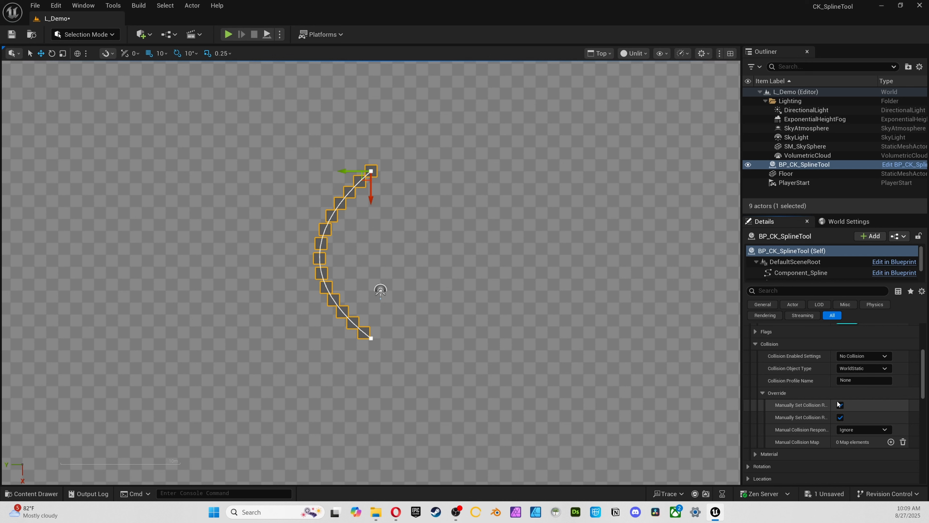
drag(829, 402, 893, 403)
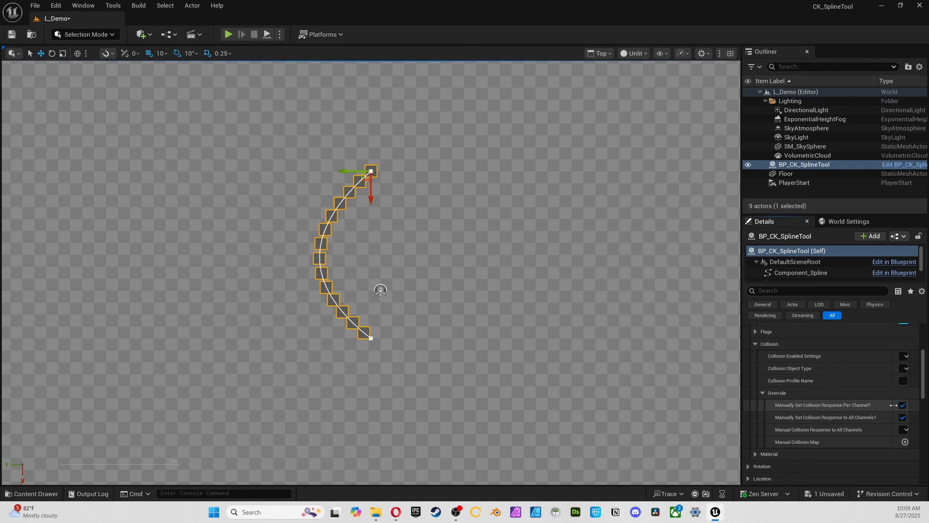
drag(895, 404, 845, 405)
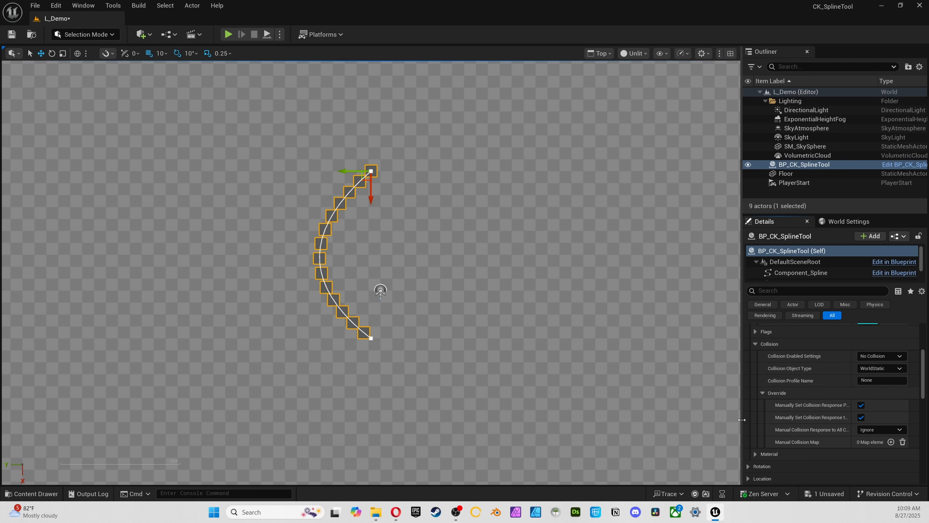
drag(742, 418, 651, 413)
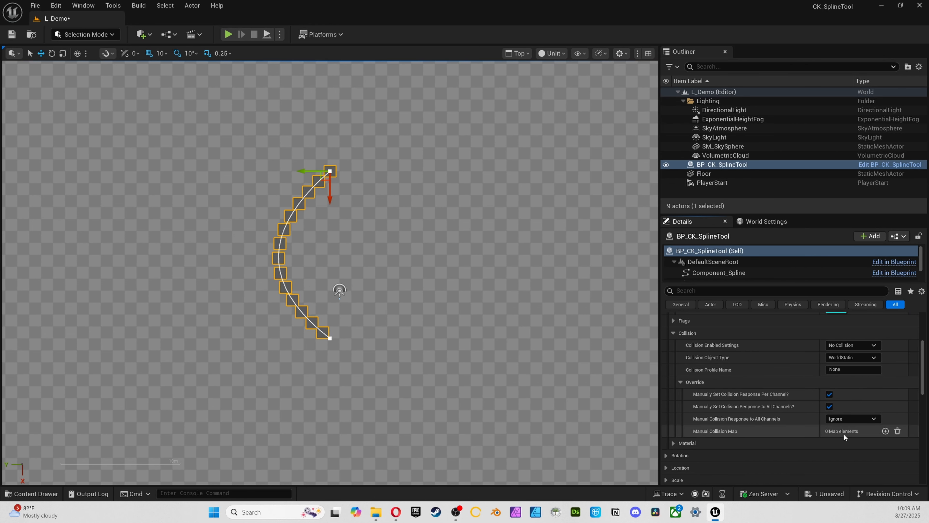
click(829, 406)
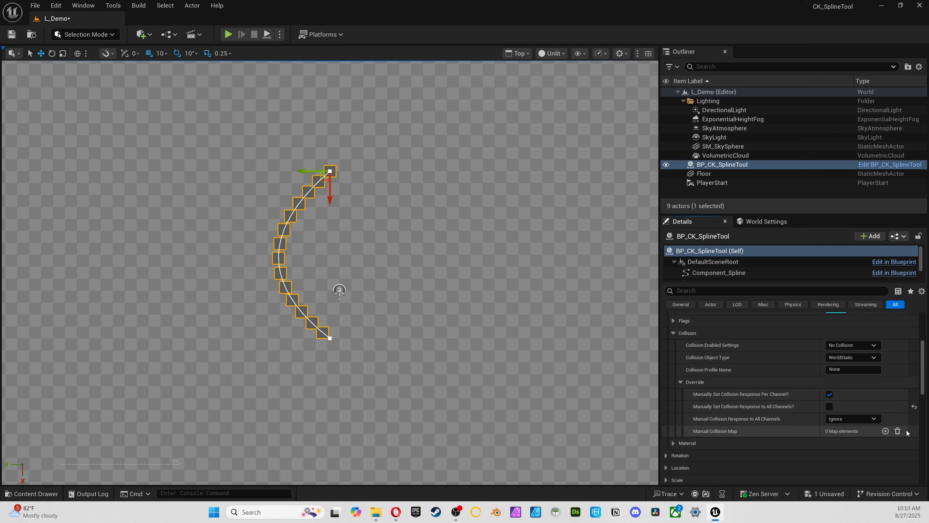
Try adding Manual Collision Map entries, with WorldDynamic set to Overlap, and clear the map again
click(885, 431)
click(768, 443)
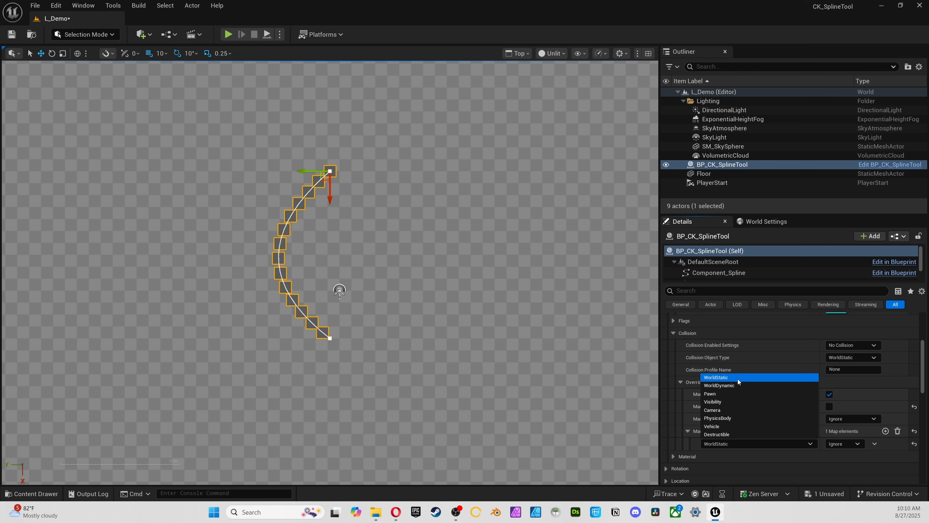
click(744, 387)
click(843, 443)
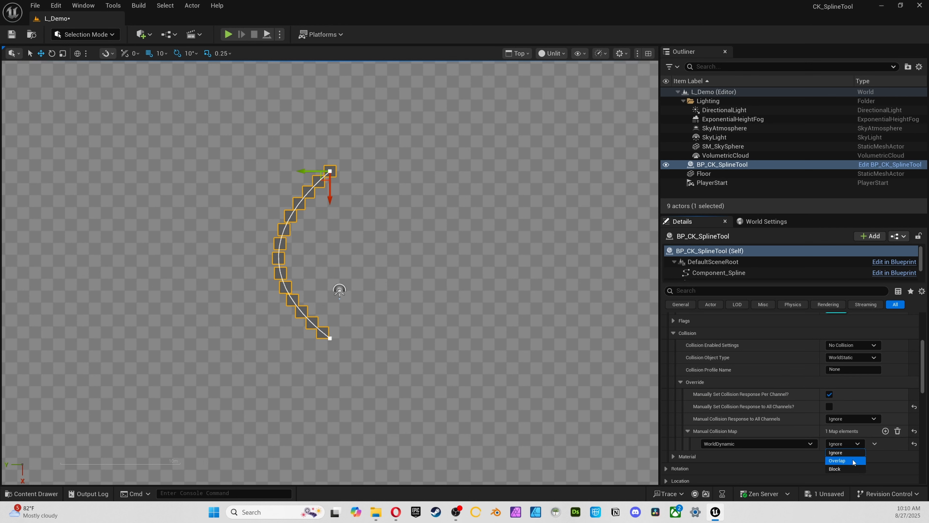
click(841, 456)
click(886, 431)
click(781, 456)
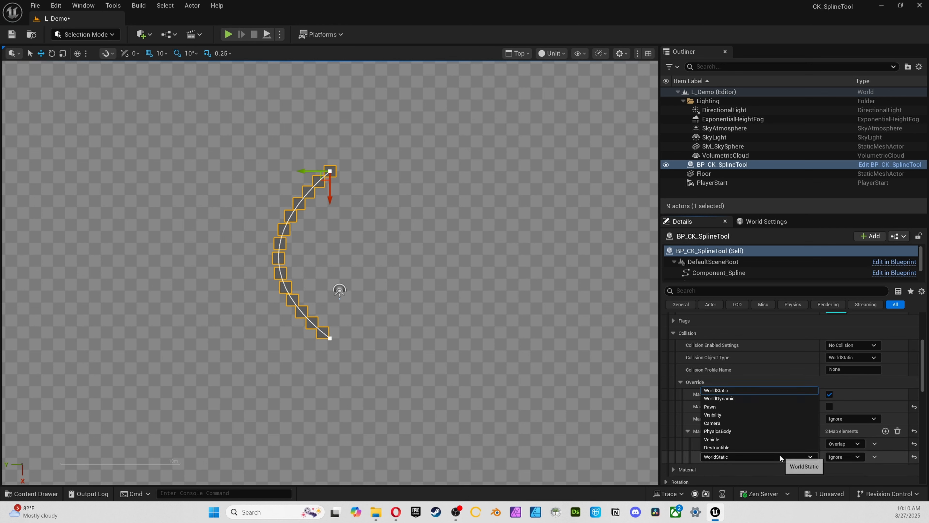
click(780, 456)
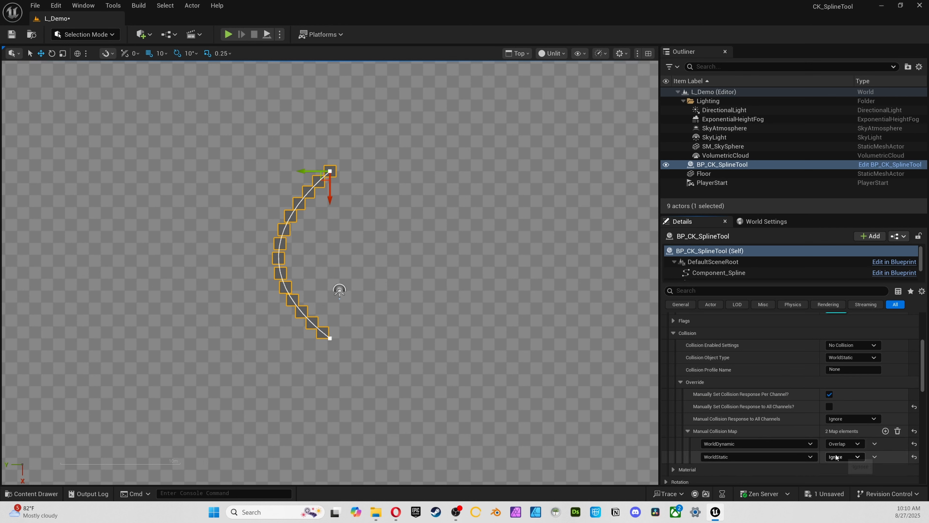
click(897, 431)
Collapse the spline tool's mesh and collision settings and expand its Material settings
click(681, 381)
scroll(681, 376, up, 2)
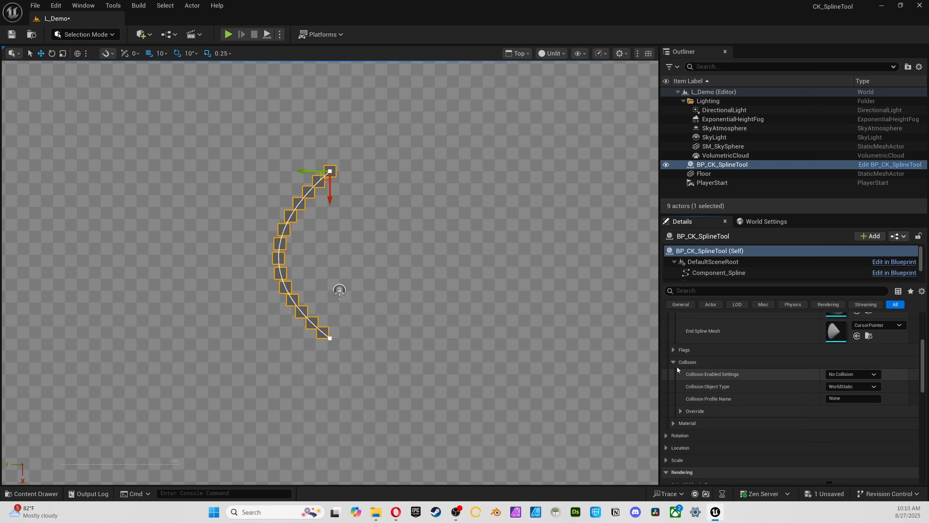
click(675, 361)
scroll(675, 362, up, 3)
click(673, 333)
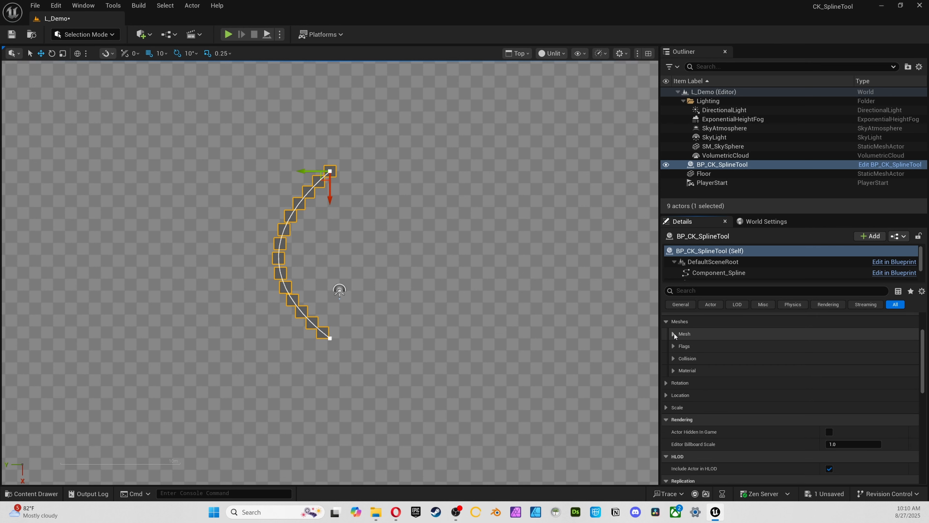
click(695, 360)
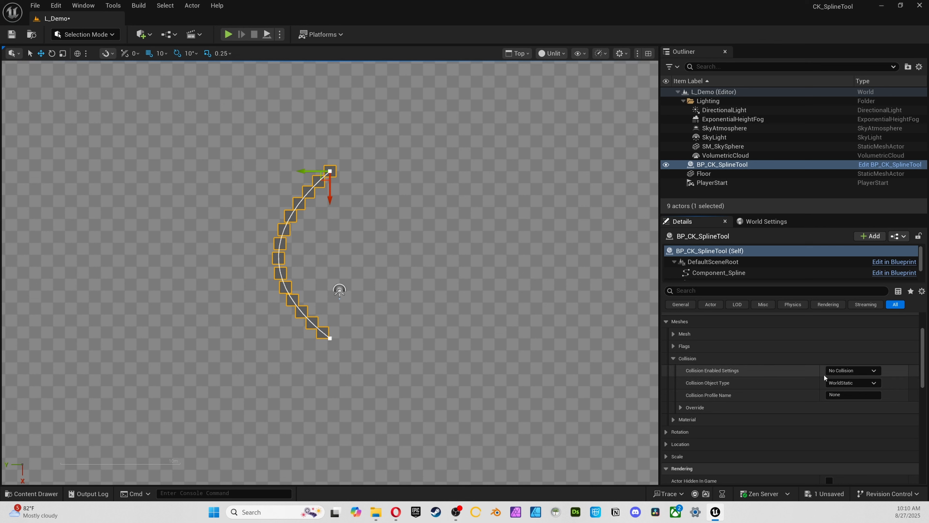
click(674, 358)
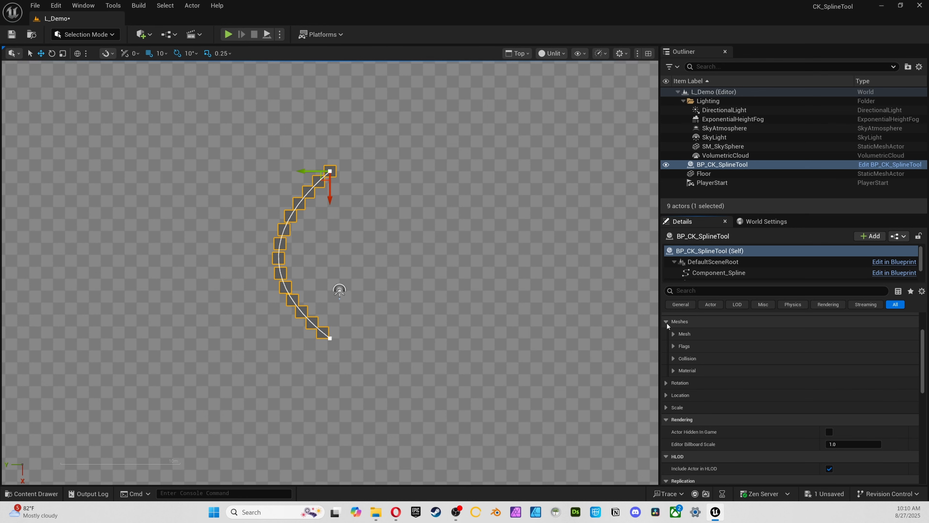
click(677, 369)
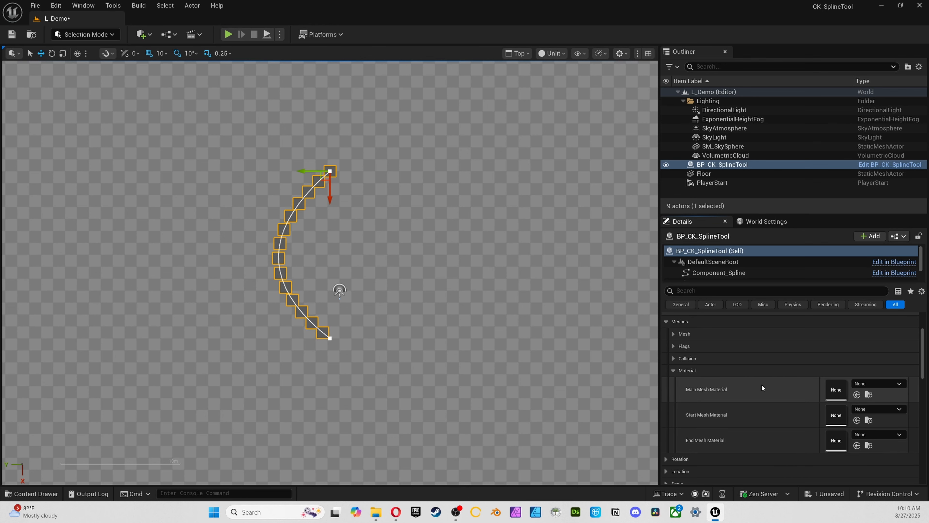
Look through the Materials folder of CreativeKitsSplineTool for the available spline materials
click(619, 389)
key(ctrl+space)
click(128, 259)
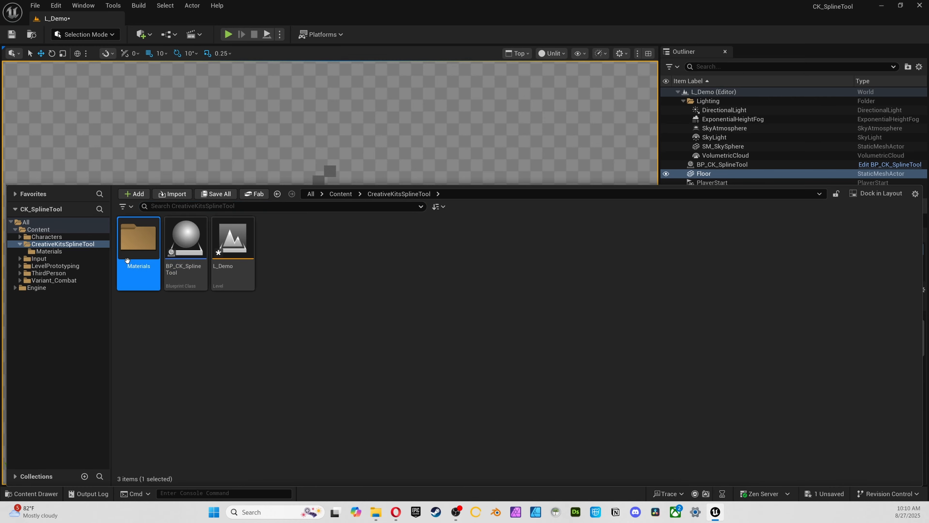
double_click(127, 260)
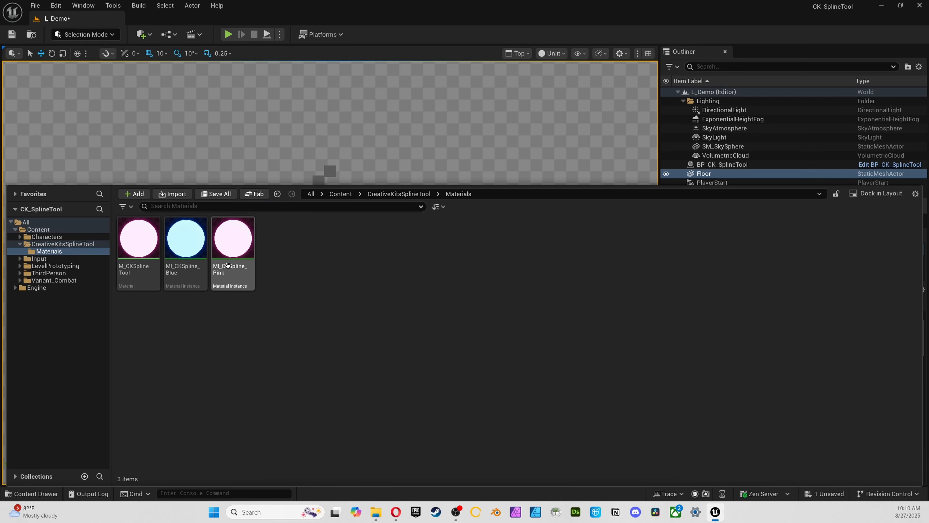
Assign MI_CKSpline_Blue as the spline tool's Main Mesh Material
click(859, 384)
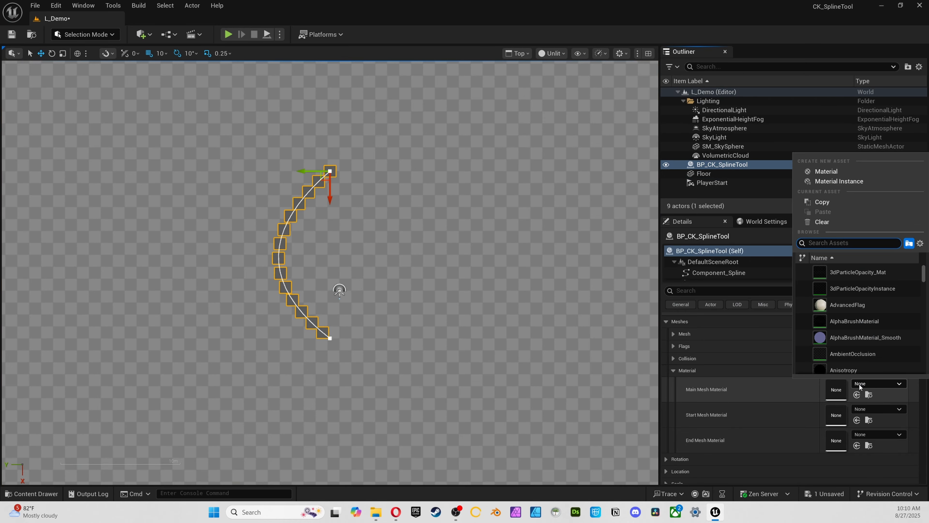
text(ckspli)
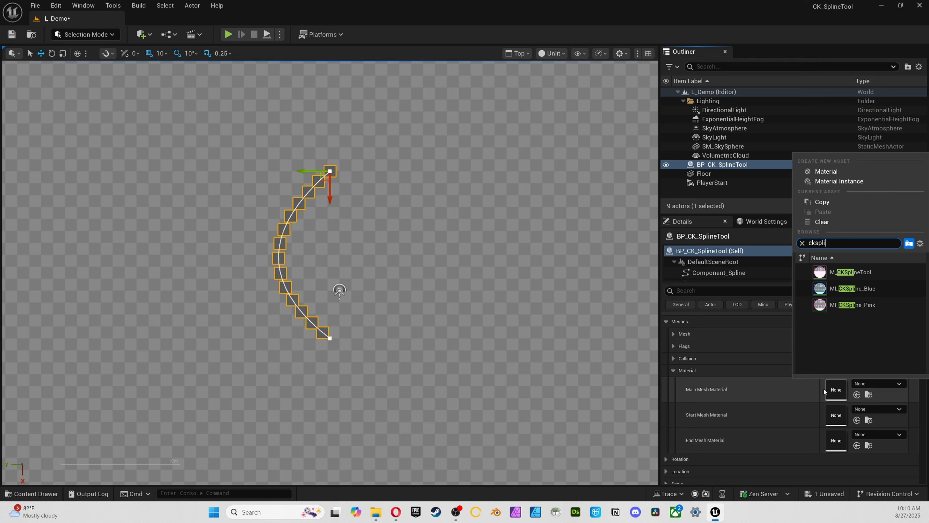
click(870, 289)
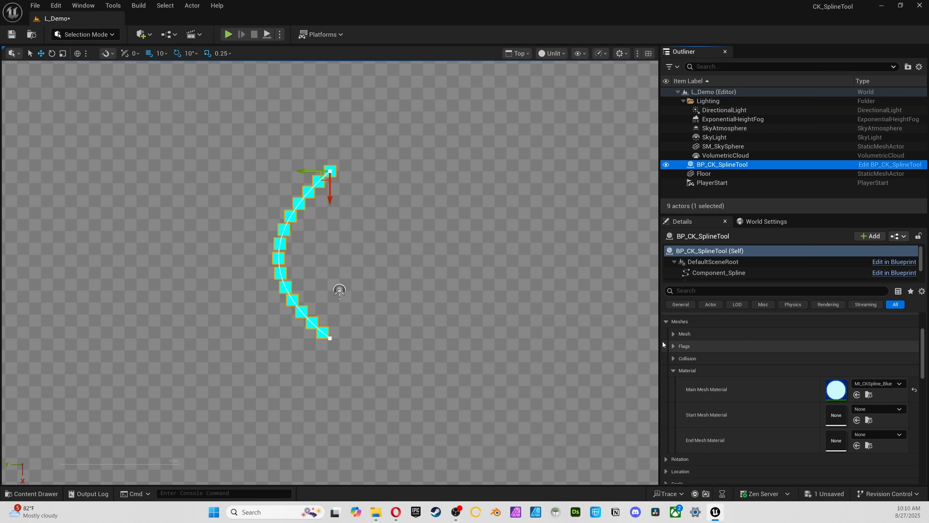
Turn on Use Different Start Mesh and assign MI_CKSpline_Pink as the Start Mesh Material
click(673, 346)
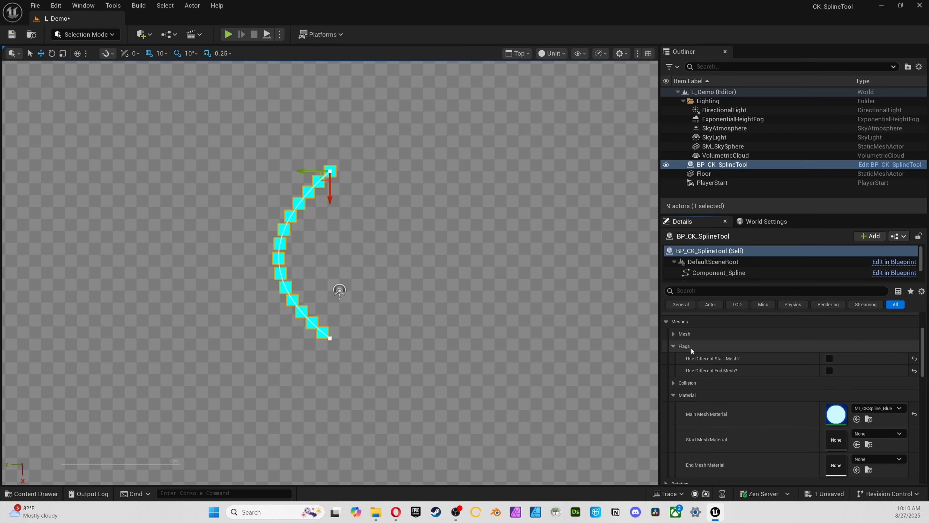
click(876, 434)
text(ckspl)
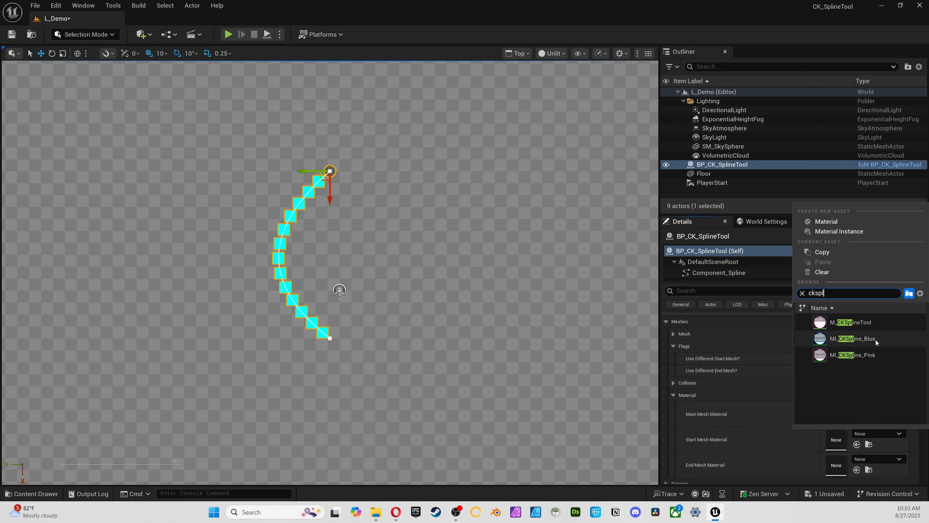
click(869, 355)
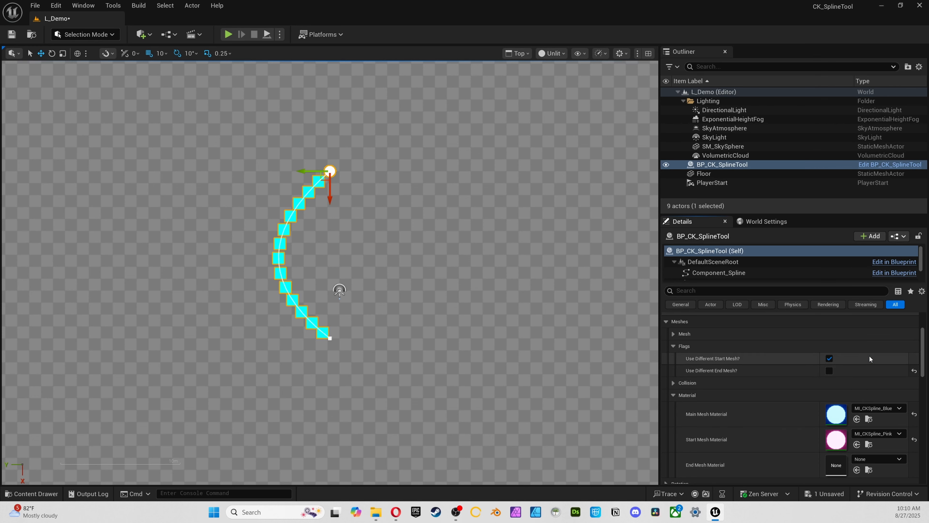
Switch the viewport to the perspective view and frame the whole glowing spline above the floor
click(472, 117)
key(alt+g)
right_drag(467, 113, 565, 108)
key(w)
key(a)
key(s)
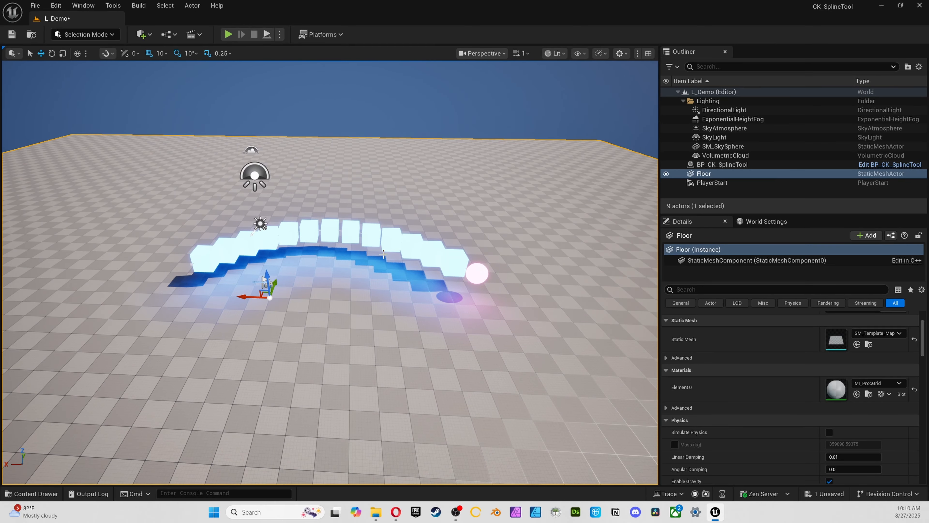
right_drag(383, 254, 380, 253)
Select BP_CK_SplineTool again and open the material choices for End Mesh Material
click(732, 157)
click(734, 165)
scroll(819, 404, down, 1)
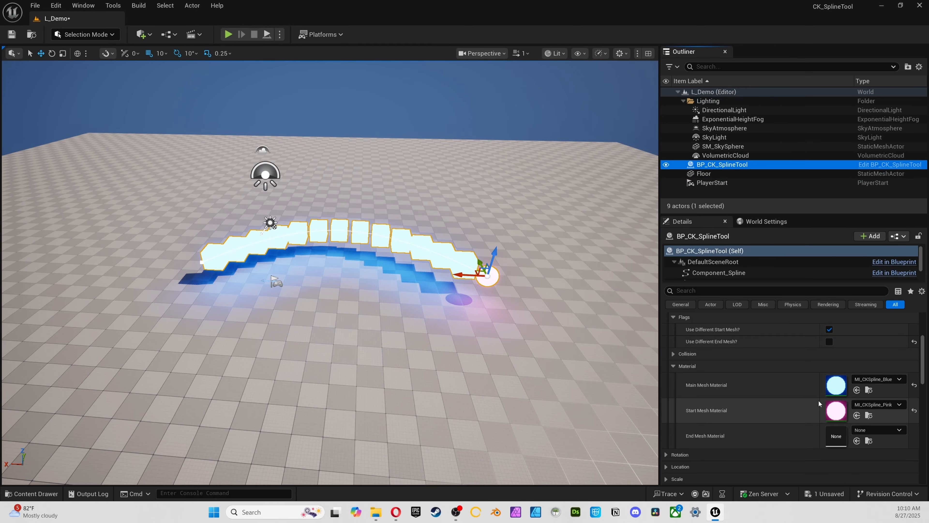
click(877, 430)
click(876, 430)
Duplicate the MI_CKSpline_Blue material instance as MI_CKSpline_Green and open the copy for editing
right_drag(295, 311, 302, 311)
key(ctrl+space)
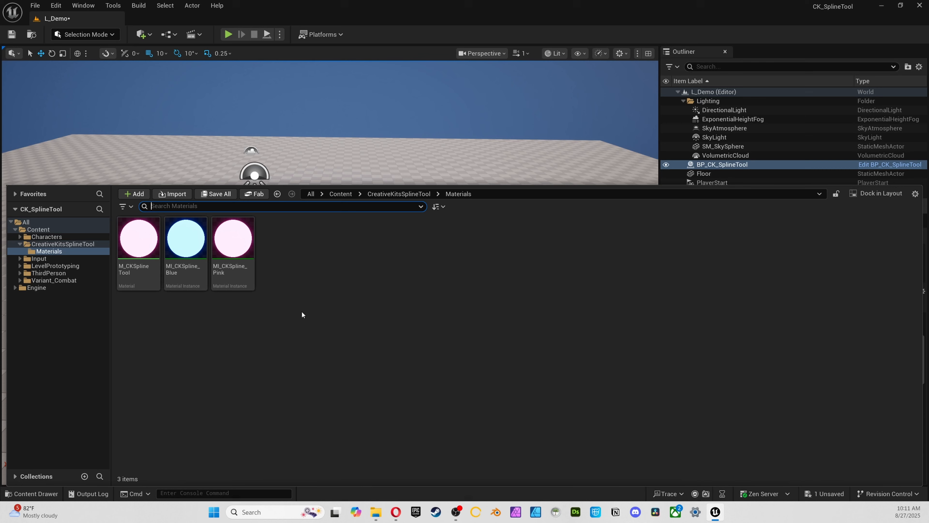
click(196, 267)
key(ctrl+d)
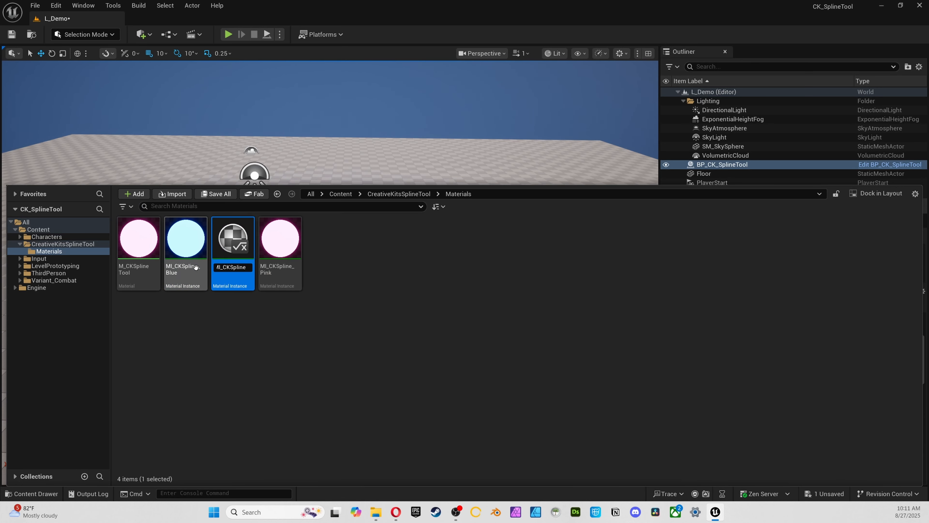
text(MI_CKSpline_Green)
key(Return)
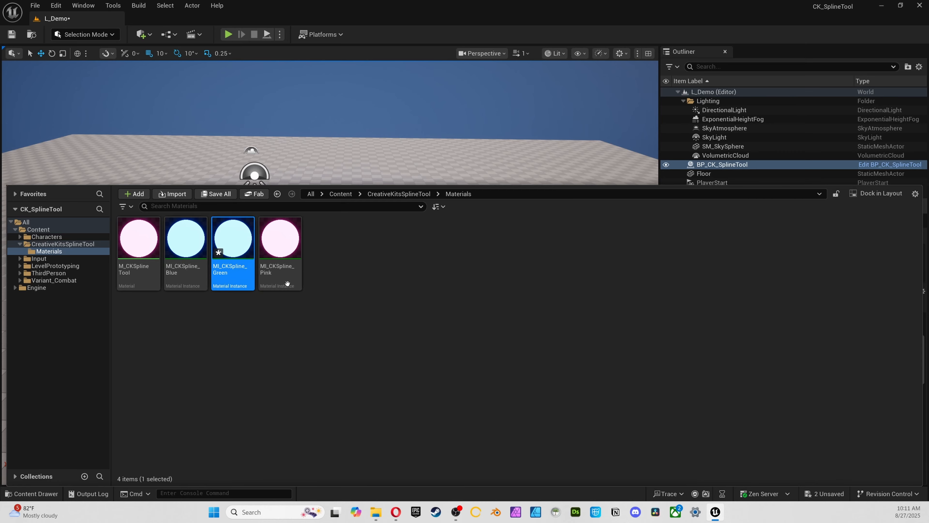
double_click(223, 253)
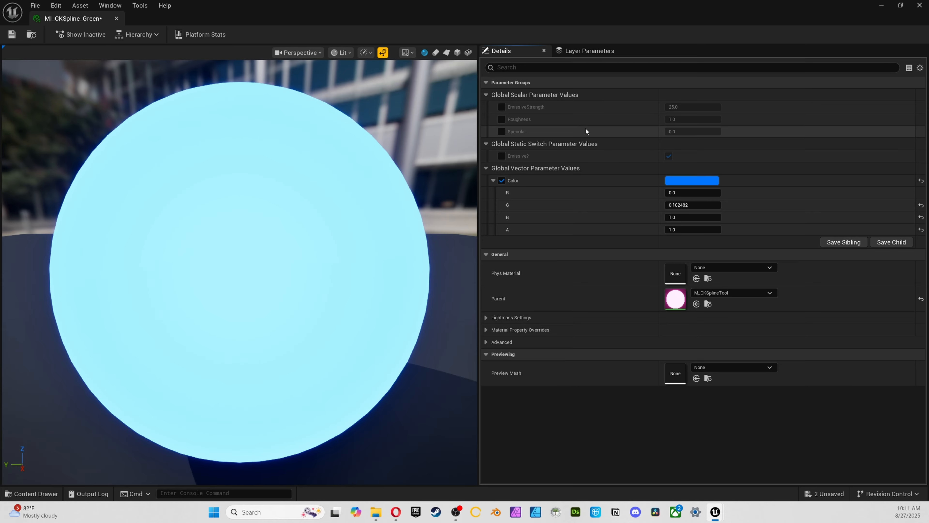
Change MI_CKSpline_Green's Color parameter to green, about R 0.002, G 1.0, B 0.446, and close the material instance
click(689, 180)
drag(750, 262, 703, 274)
click(821, 387)
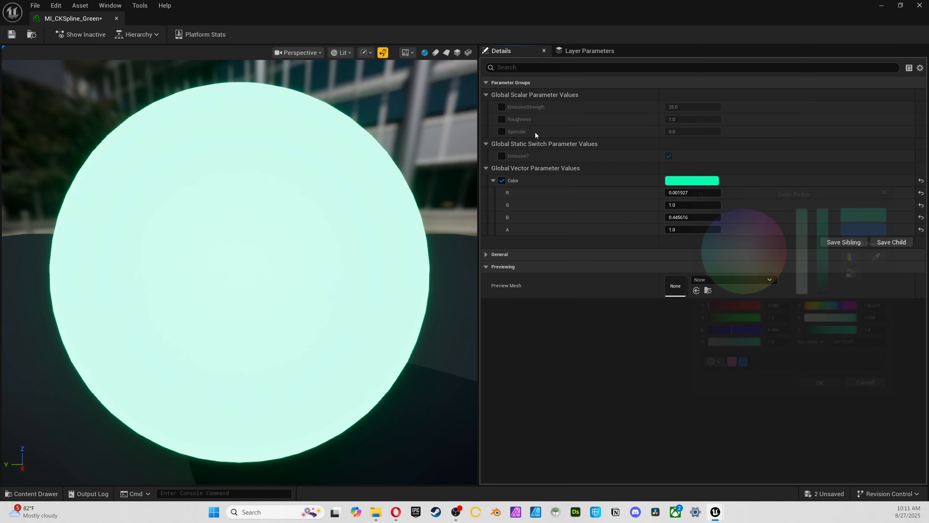
click(116, 19)
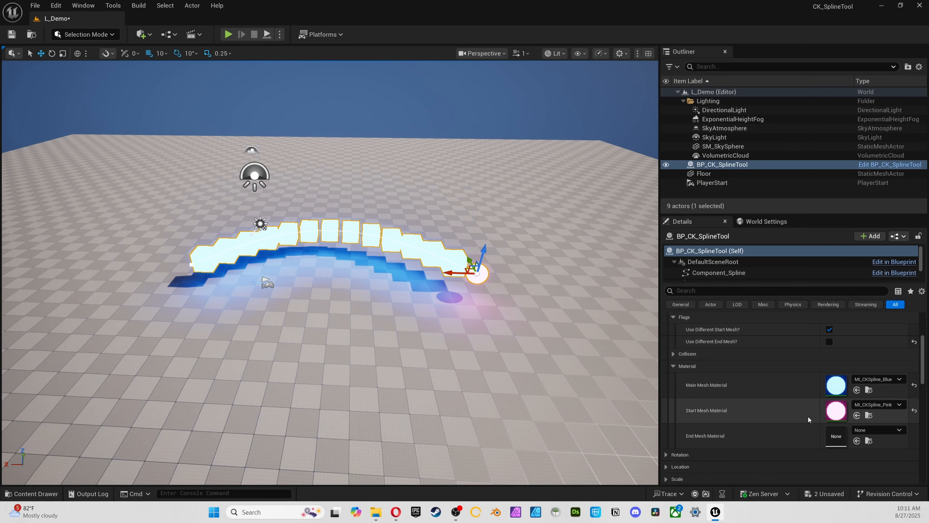
Assign MI_CKSpline_Green as the End Mesh Material and turn on Use Different End Mesh
click(869, 430)
text(ckspl)
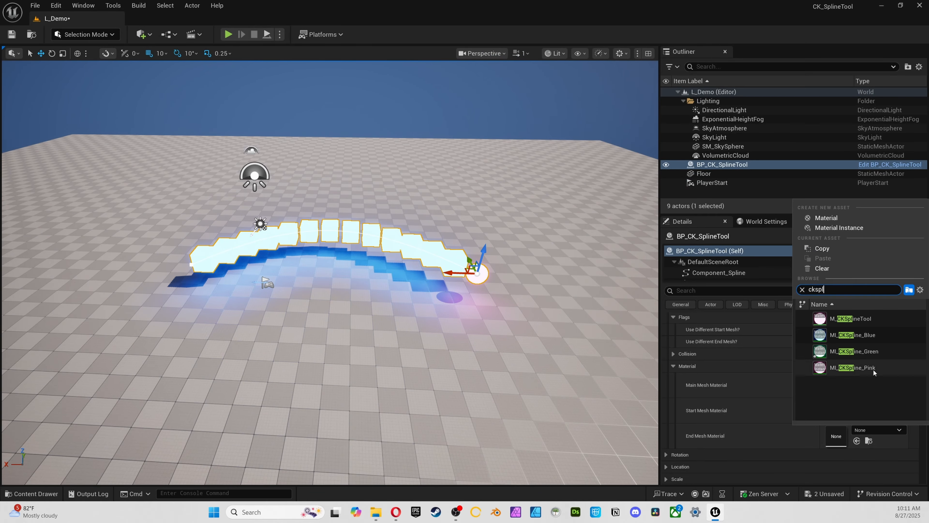
click(861, 351)
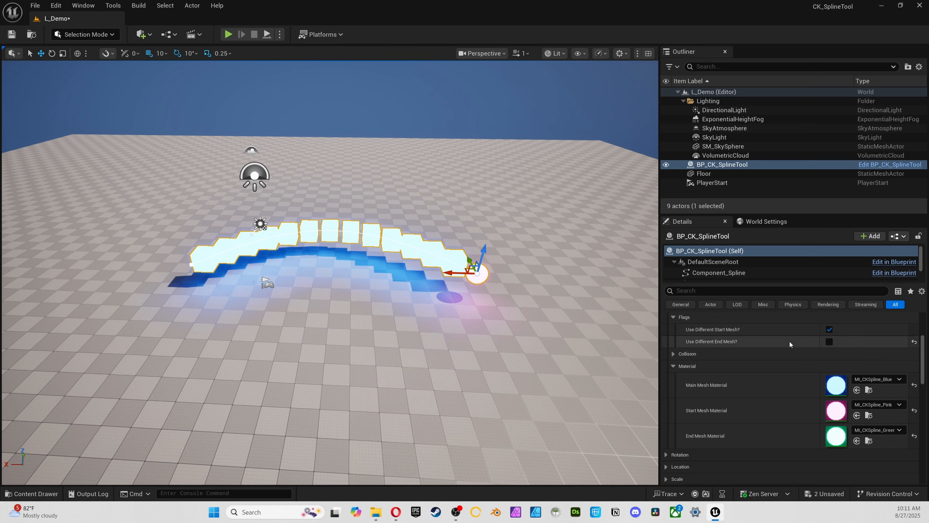
click(829, 341)
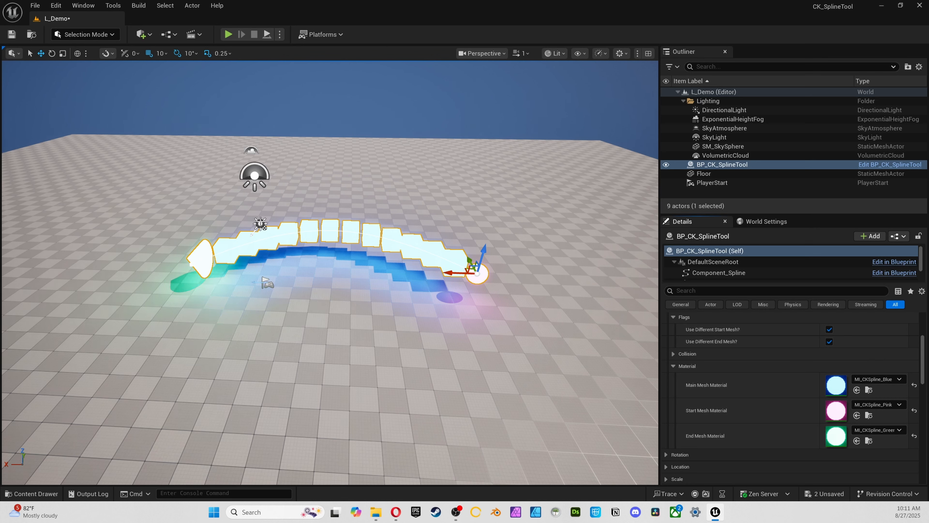
Deselect the spline tool and examine how its start, main and end mesh materials look in the level
click(366, 190)
click(242, 245)
click(480, 275)
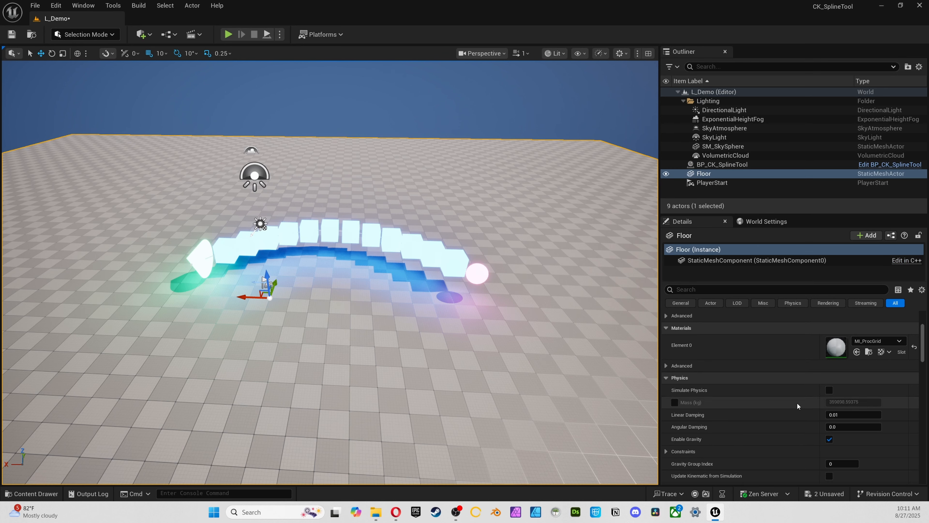
scroll(727, 322, up, 2)
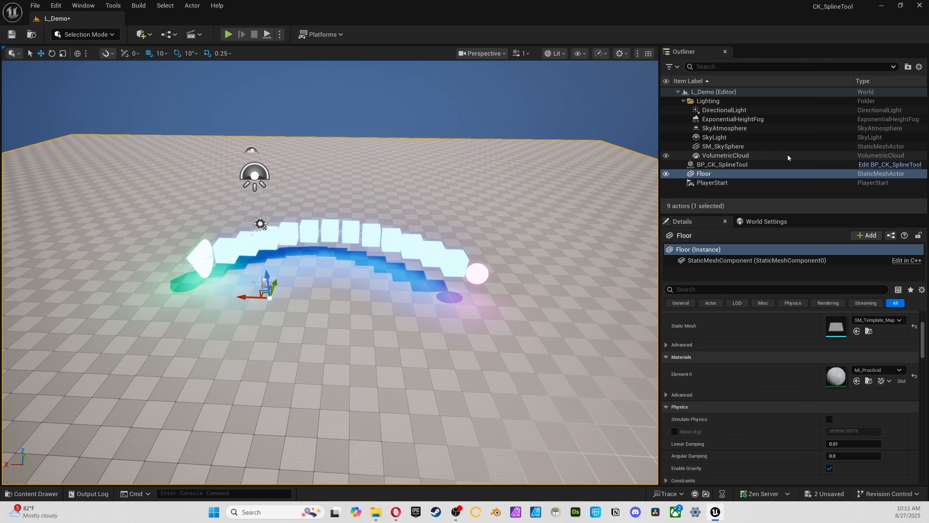
click(779, 148)
Select BP_CK_SplineTool and turn off Use Different End Mesh and Use Different Start Mesh
click(732, 165)
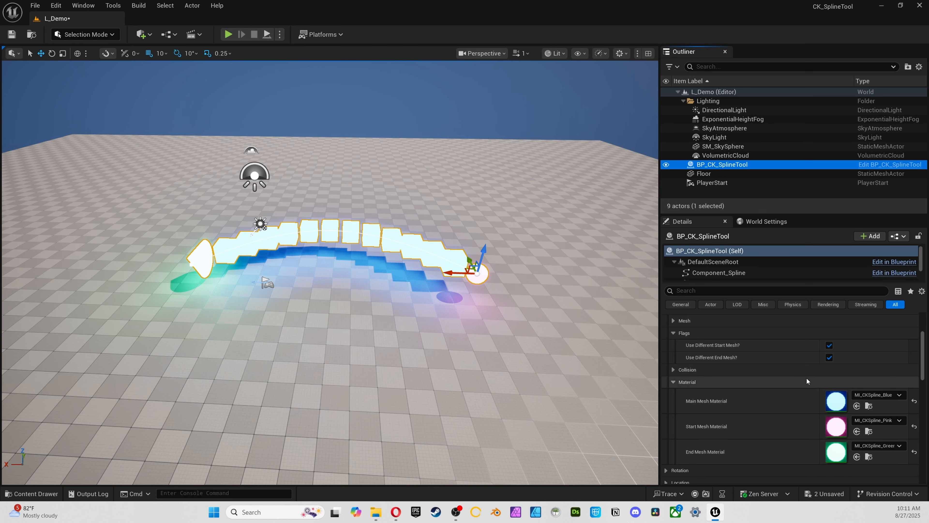
click(829, 357)
click(829, 345)
Clear the Main, Start and End Mesh Materials of the spline tool and save all changes
click(893, 395)
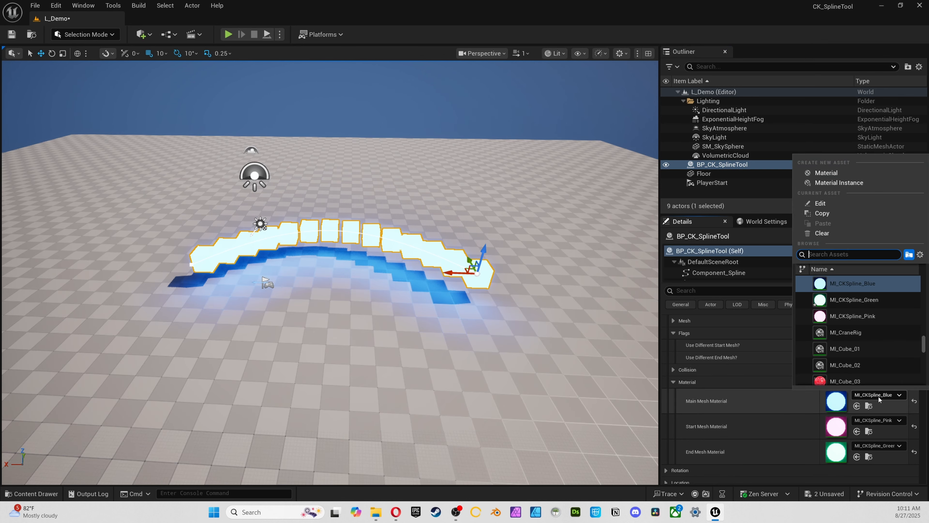
click(824, 234)
click(867, 424)
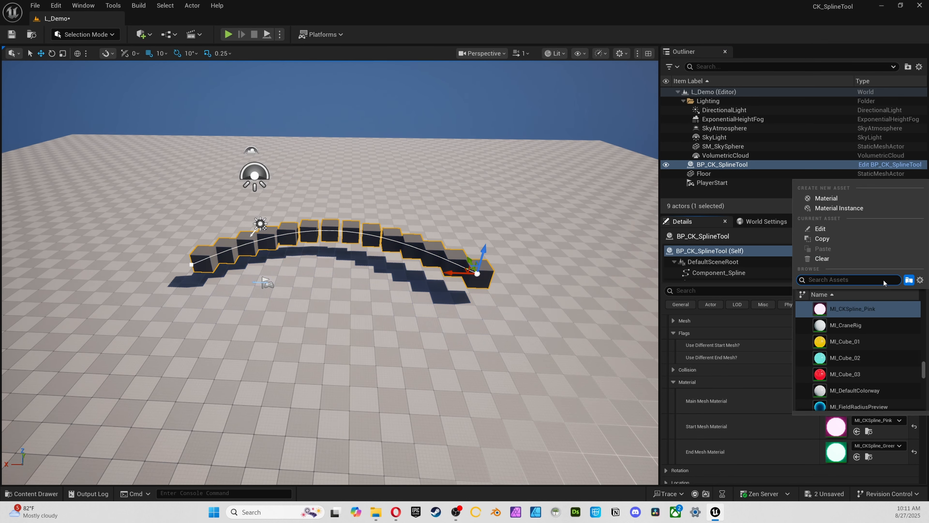
click(823, 259)
click(878, 446)
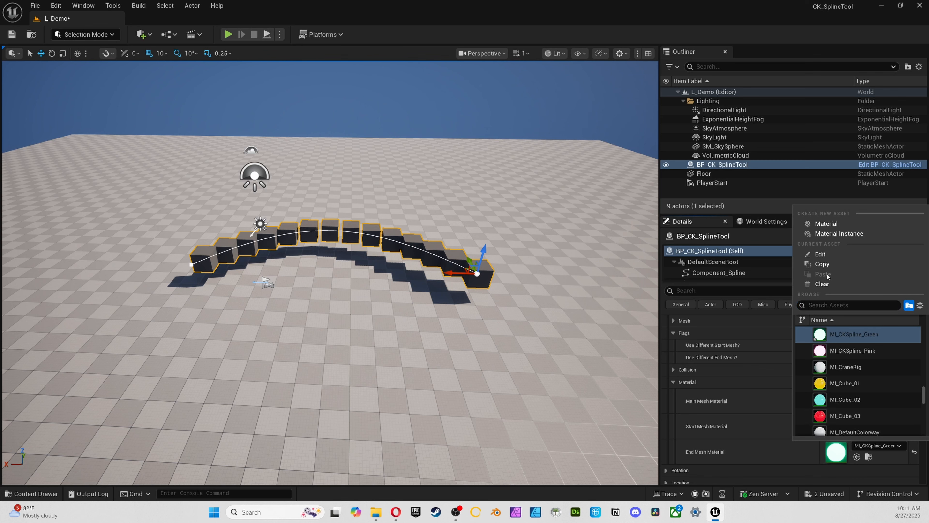
click(822, 284)
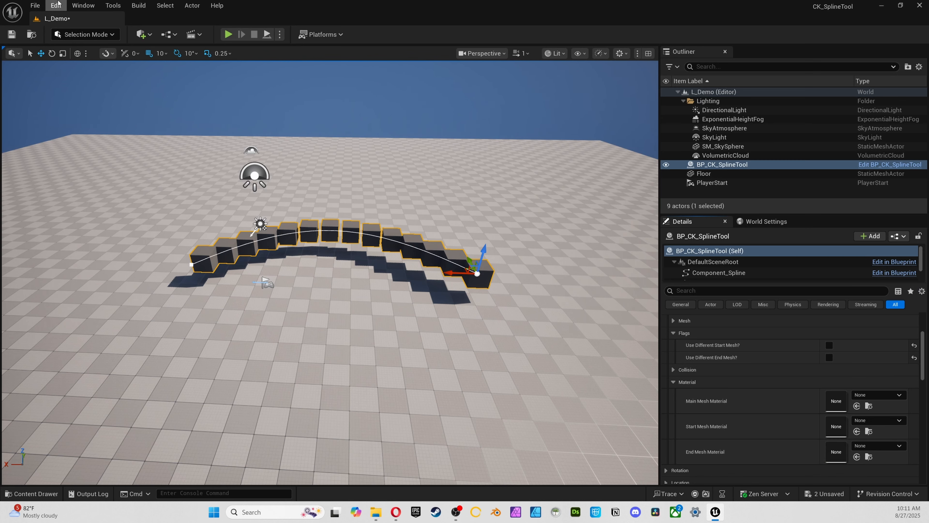
click(35, 5)
click(95, 134)
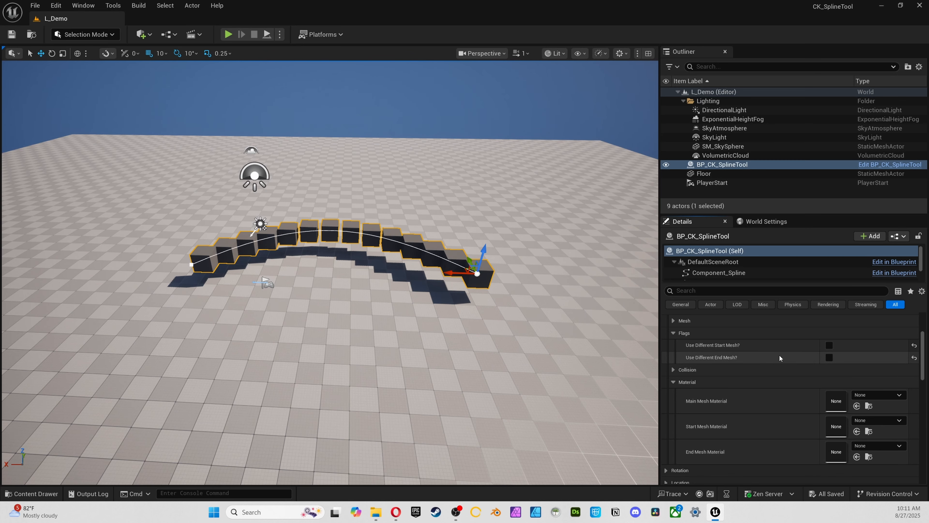
Collapse the Meshes settings with their Material and Flags groups, and expand the Rotation settings
click(670, 380)
click(670, 381)
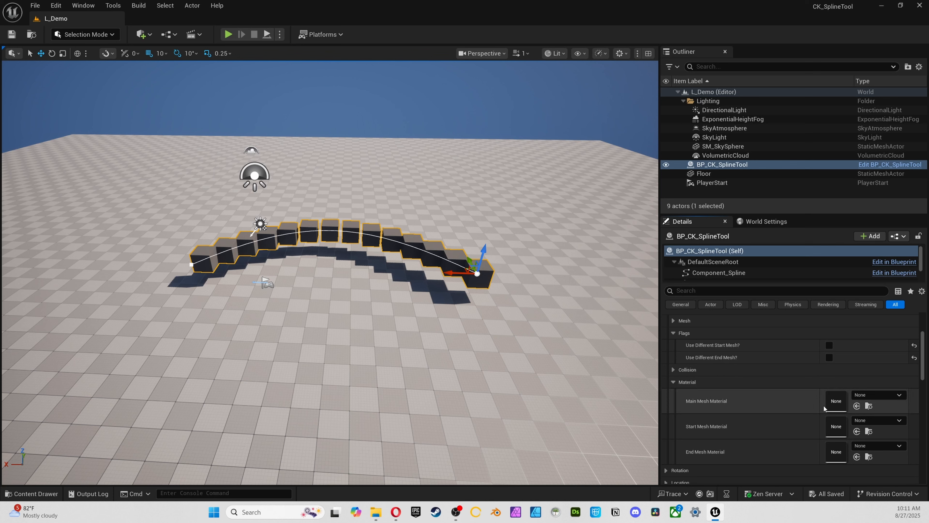
click(673, 381)
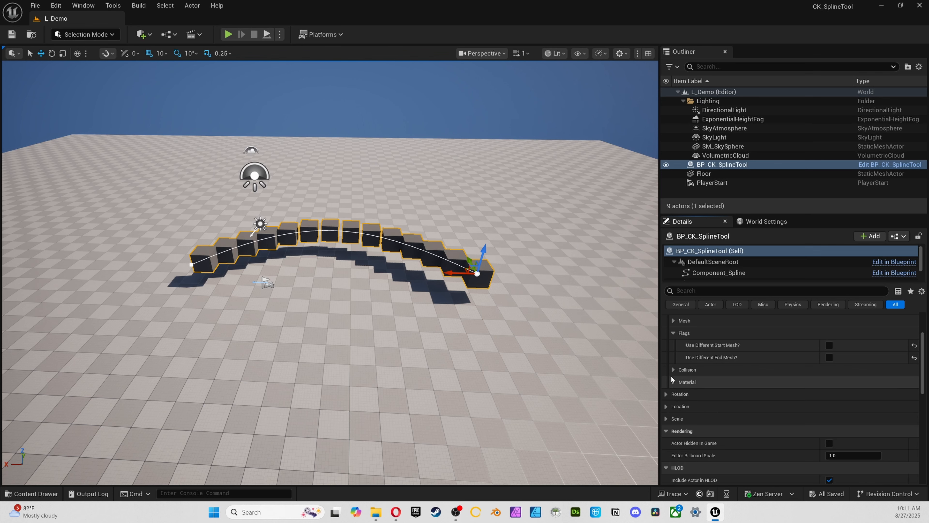
click(678, 322)
click(677, 325)
click(678, 332)
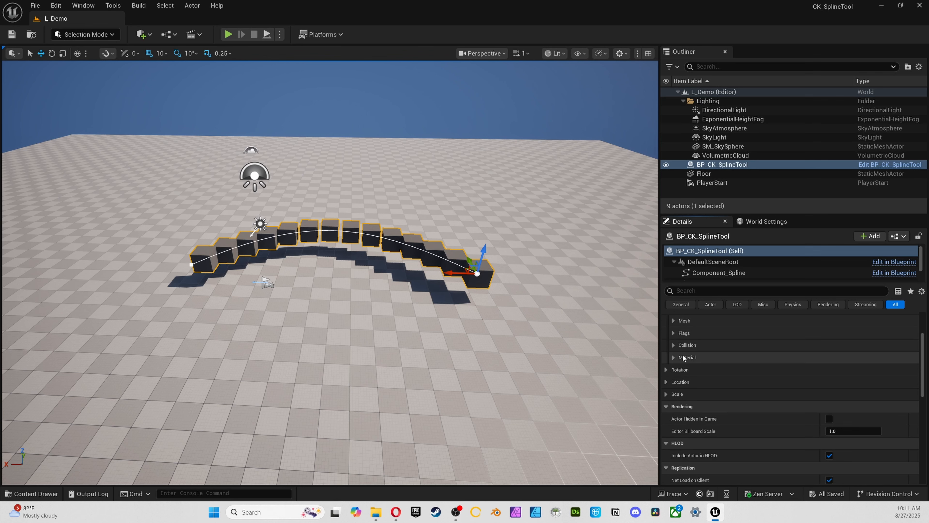
scroll(683, 354, up, 2)
click(666, 337)
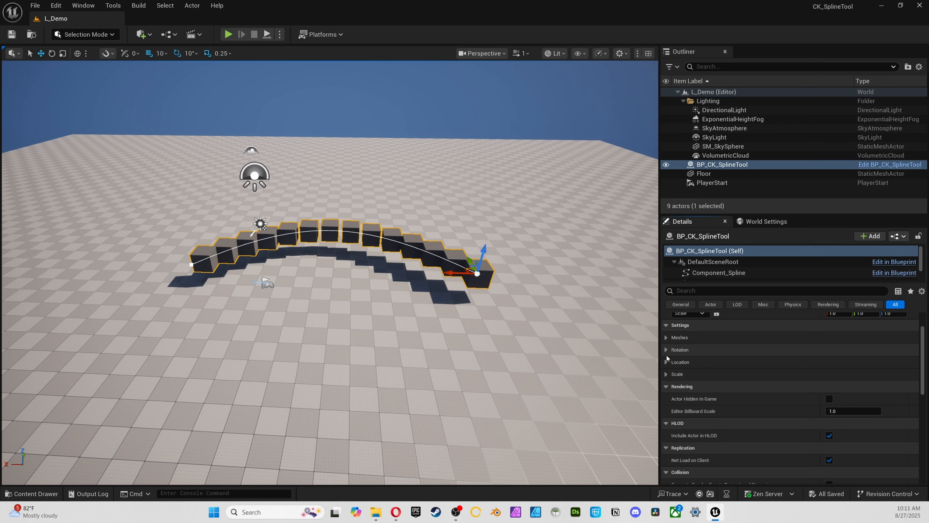
click(665, 350)
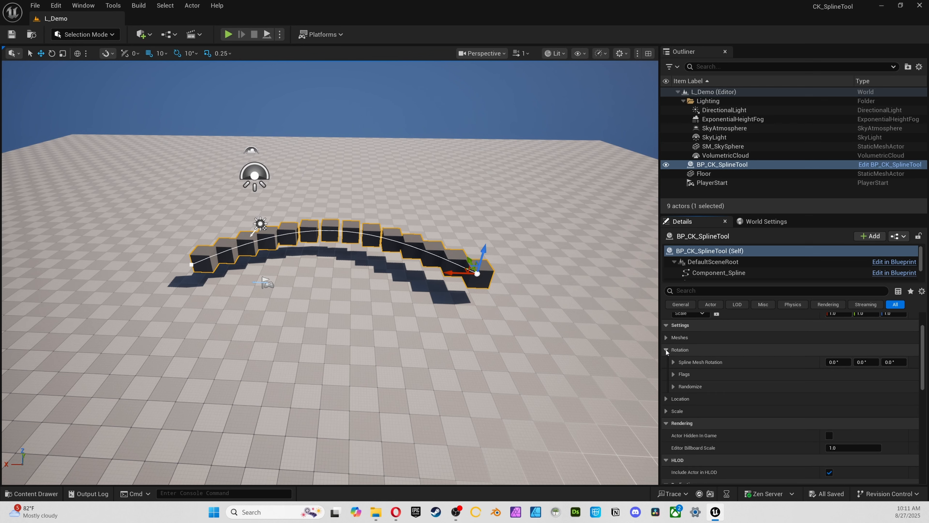
Switch the viewport to the top view and examine how the cubes are oriented along the spline
click(551, 137)
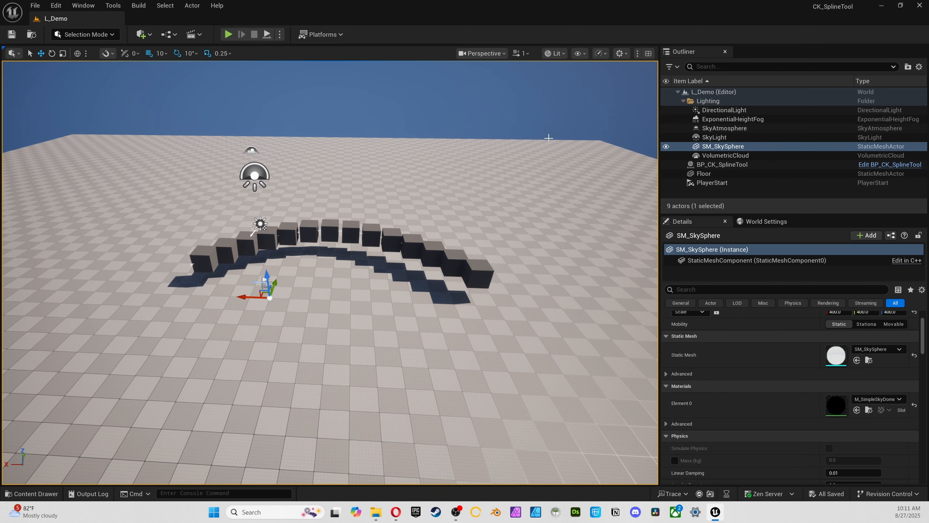
key(alt+j)
mouse_move(489, 145)
right_down()
mouse_move(485, 152)
mouse_move(503, 151)
right_up()
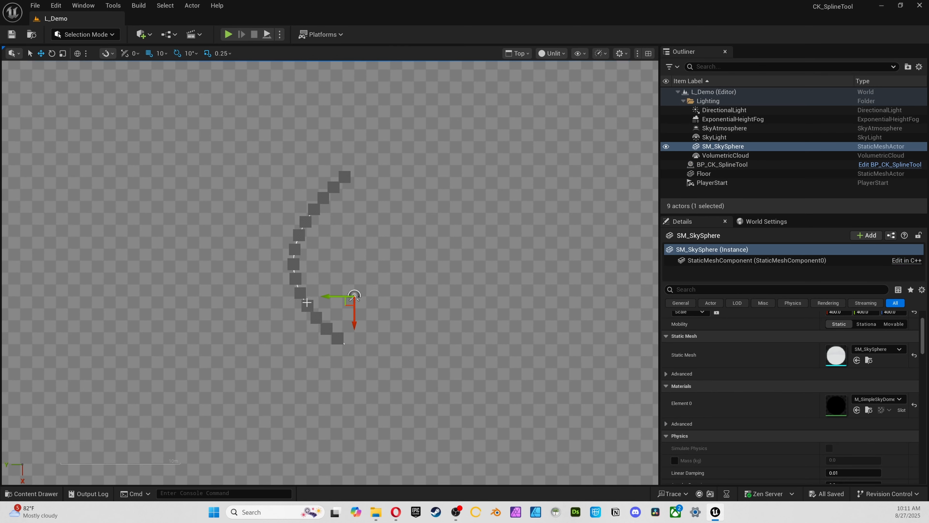
click(322, 322)
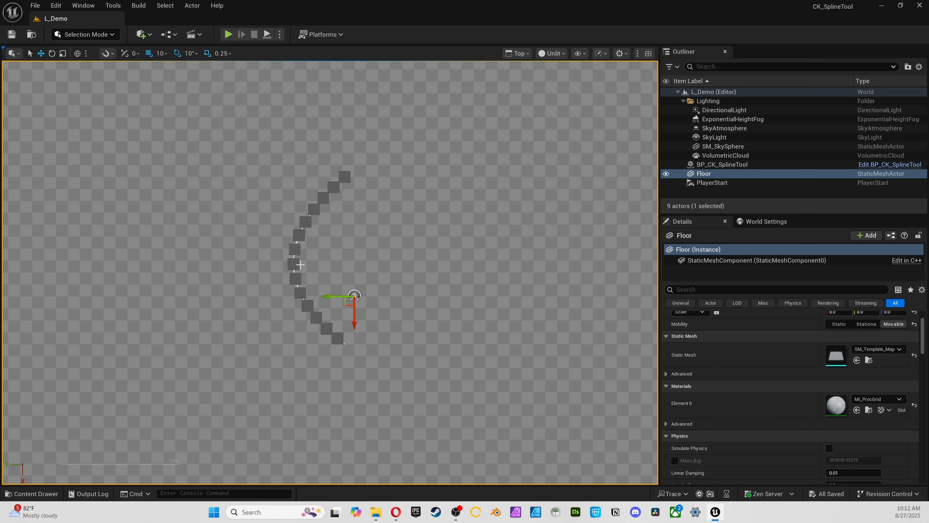
click(746, 137)
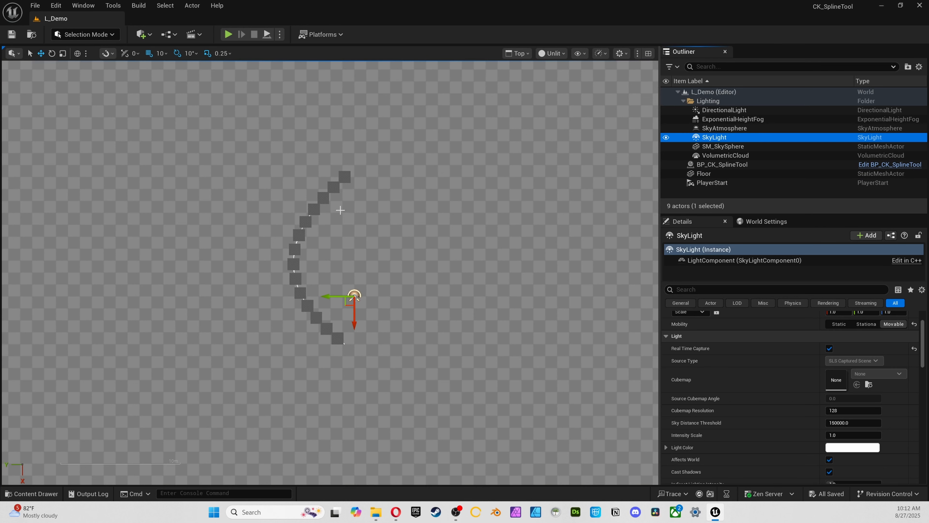
drag(726, 157, 726, 164)
click(726, 164)
key(ctrl+z)
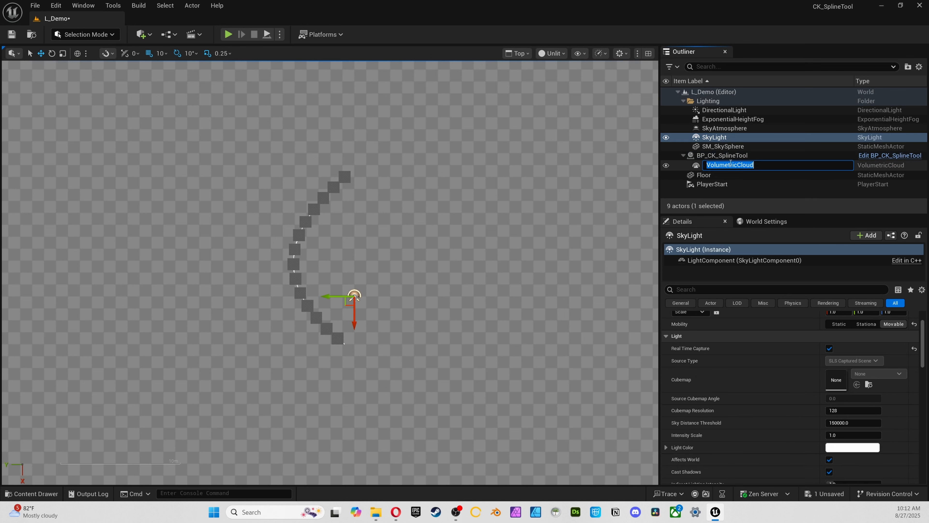
key(Escape)
key(ctrl+z)
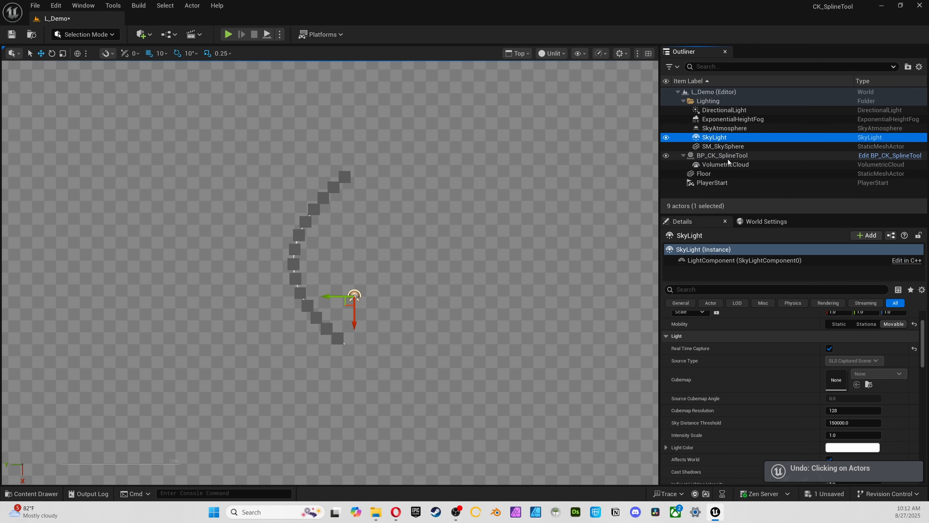
key(ctrl+z)
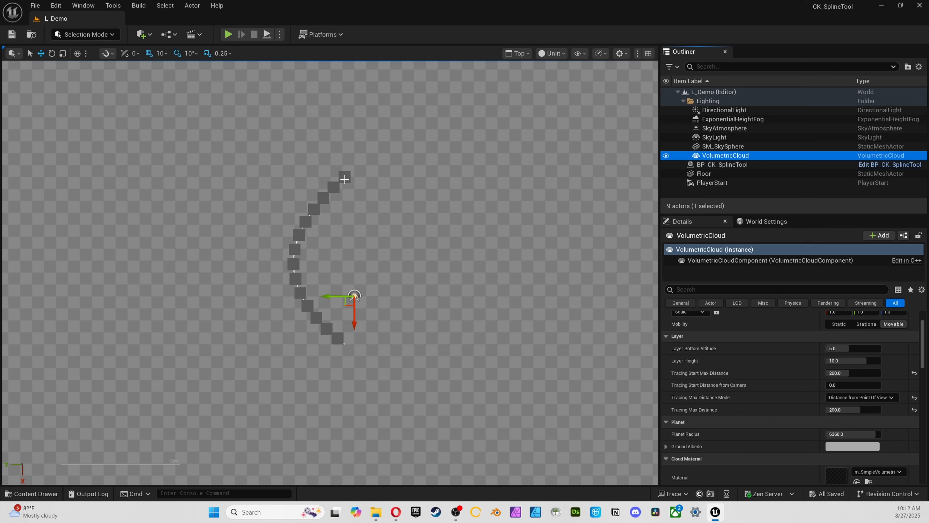
Select BP_CK_SplineTool and raise Spline Mesh Rotation X to about 2.54° and Y to about 7.83°
click(732, 164)
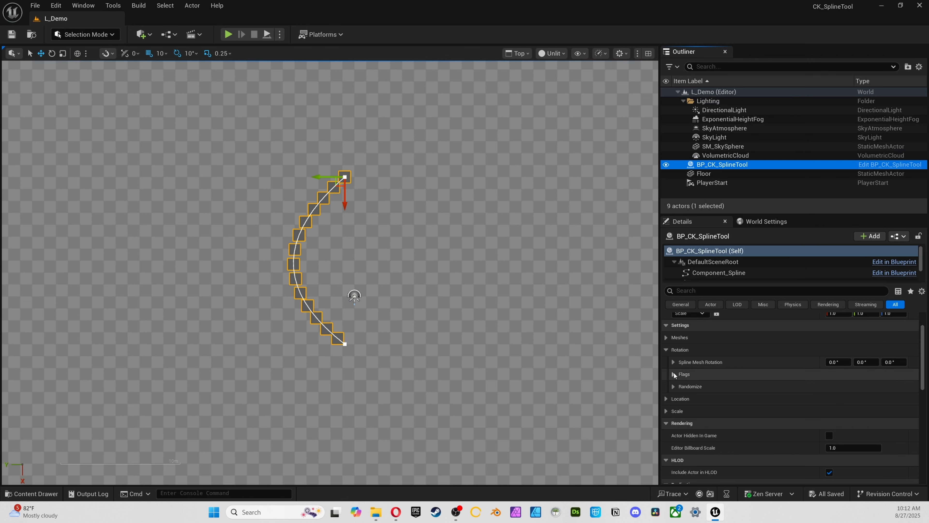
click(834, 362)
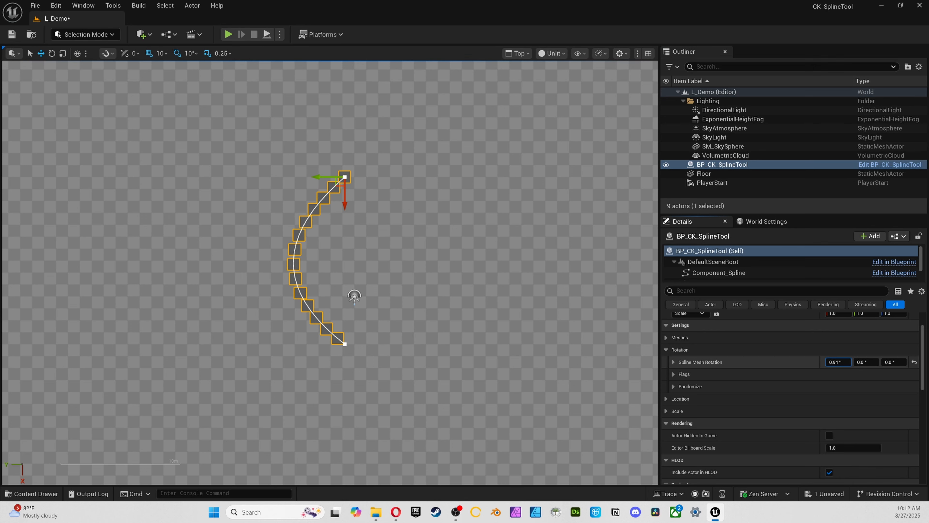
drag(864, 362, 875, 362)
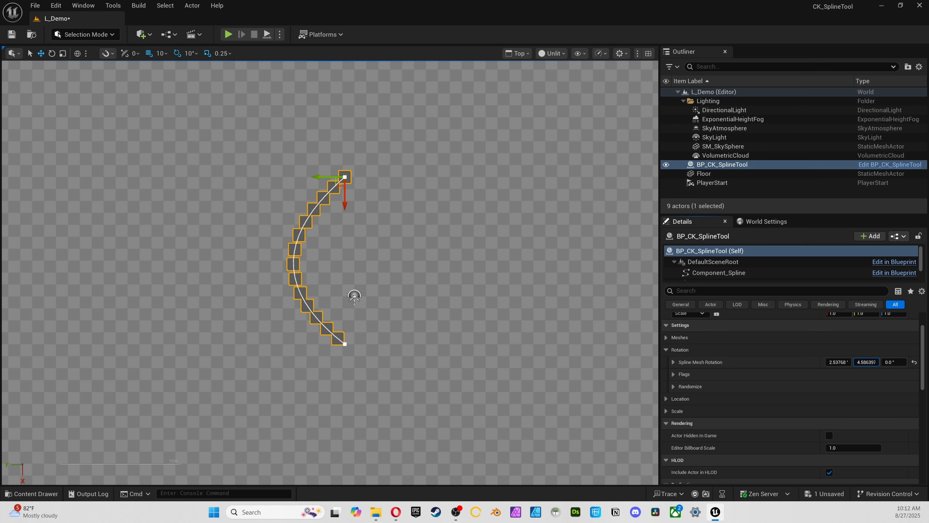
Try a Spline Mesh Rotation Z of about 39.46° in the perspective view and reset the whole rotation to default
click(454, 240)
key(alt+g)
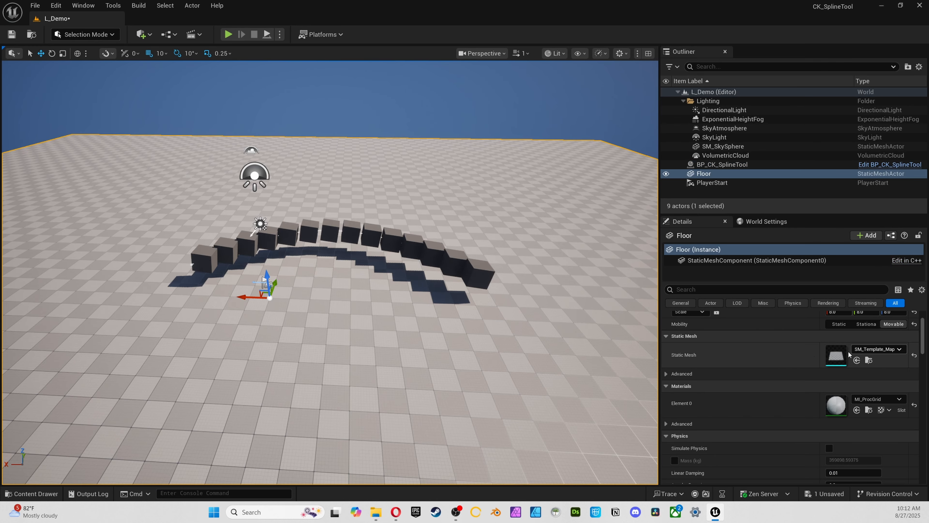
click(725, 155)
click(704, 173)
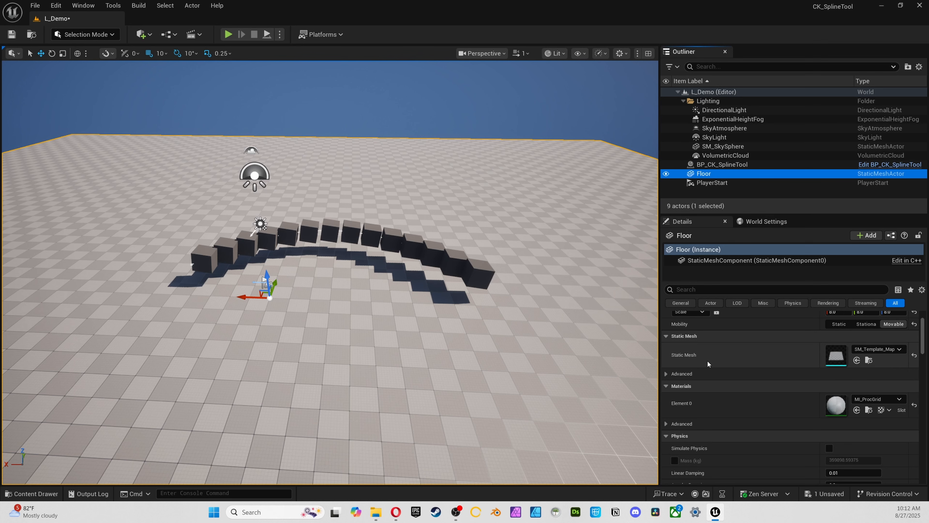
scroll(698, 381, up, 2)
click(722, 164)
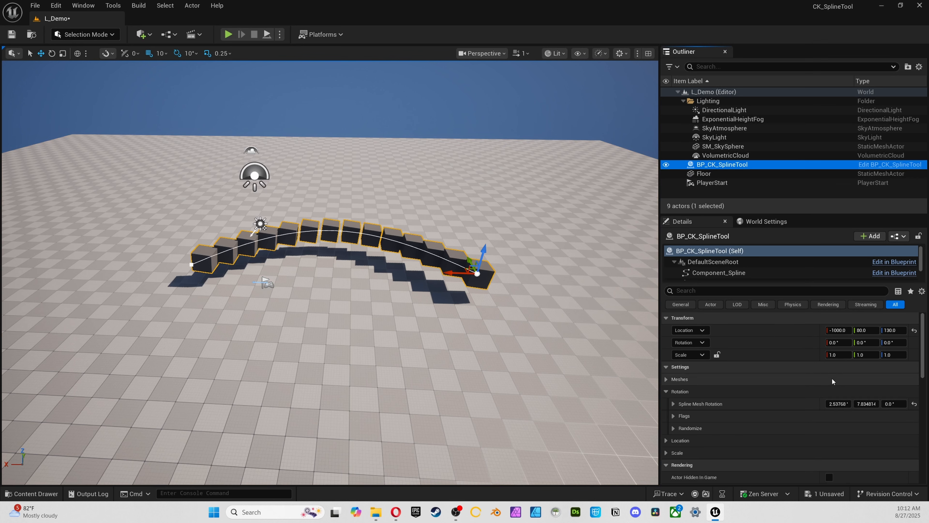
drag(889, 403, 904, 404)
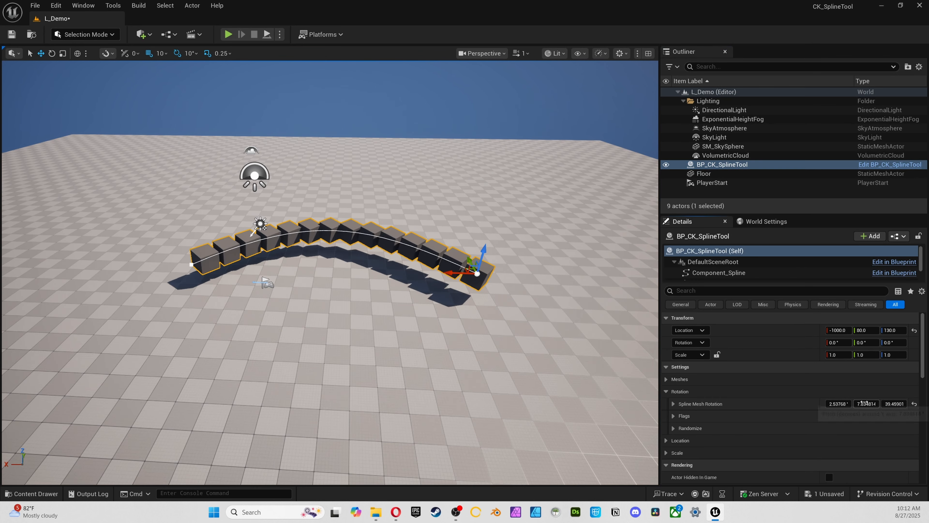
click(914, 403)
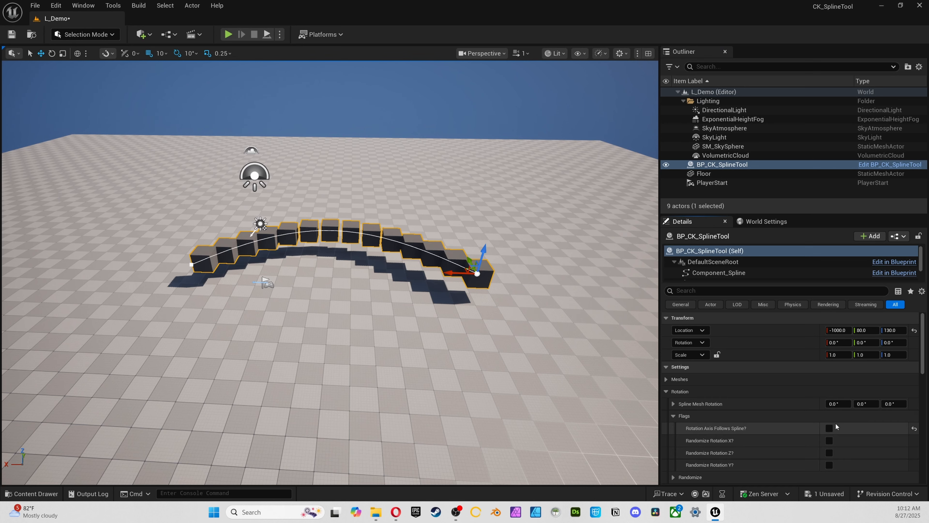
Turn on Rotation Axis Follows Spline and view the reselected BP_CK_SplineTool in the top view
click(829, 429)
click(397, 309)
key(alt+j)
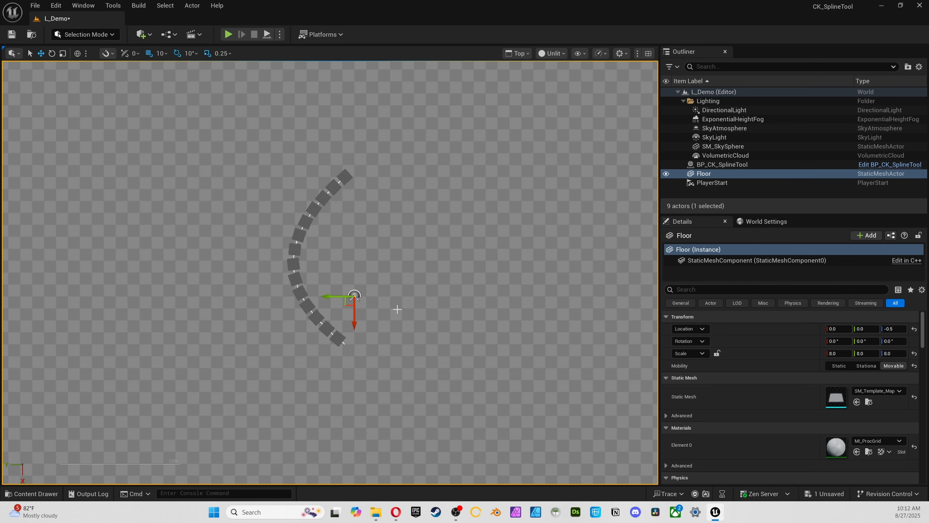
click(354, 295)
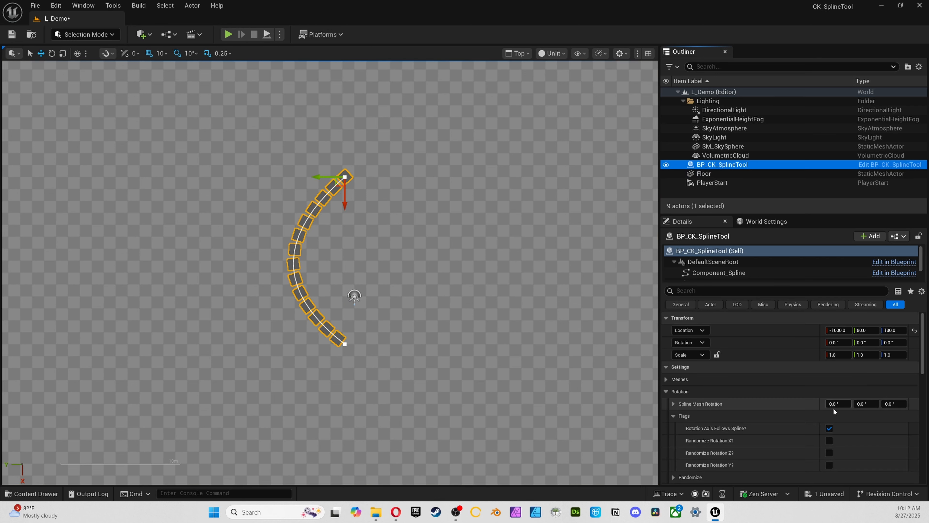
Toggle Rotation Axis Follows Spline off and back on to compare how the cubes align with the curve
click(829, 428)
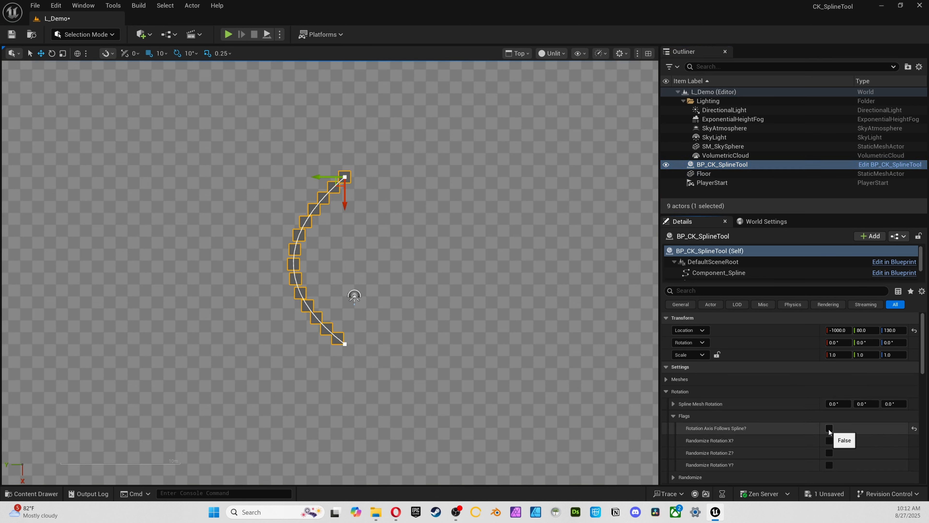
click(829, 429)
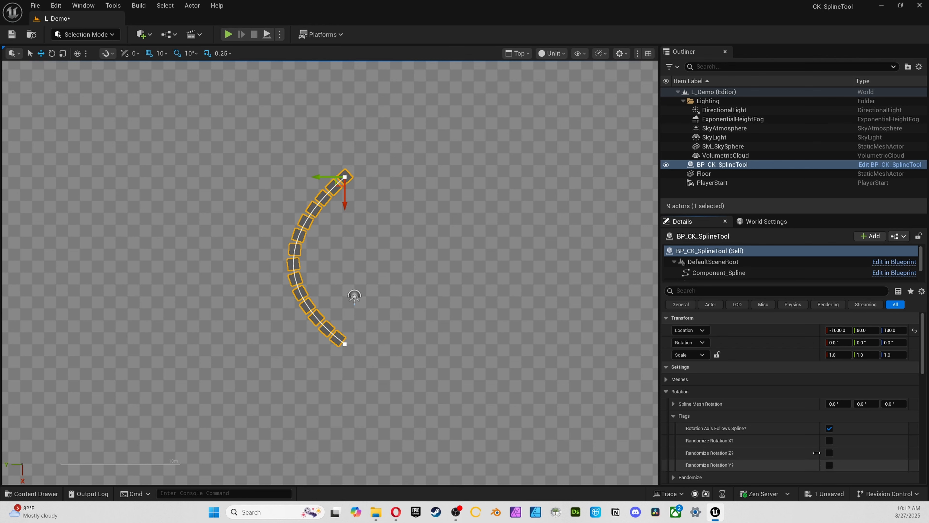
click(829, 427)
click(829, 427)
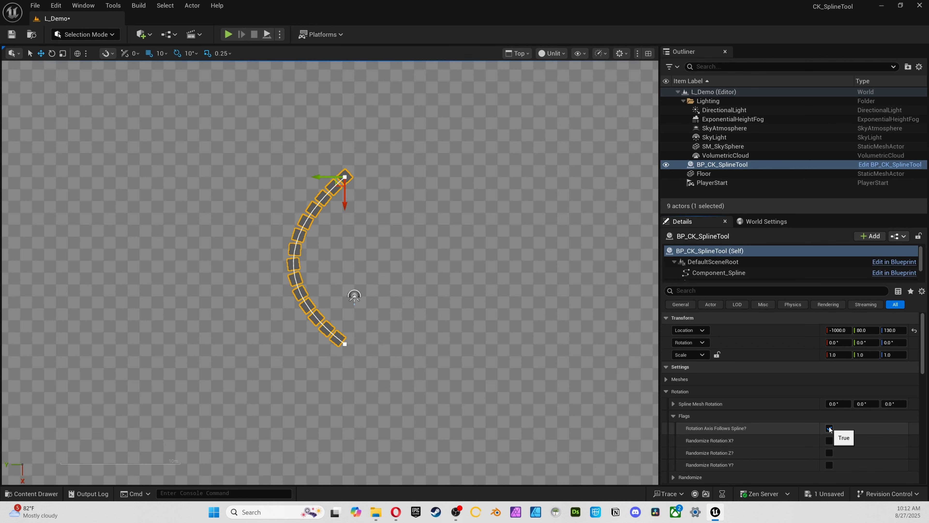
Return the viewport to the perspective view and reselect BP_CK_SplineTool
click(347, 289)
key(alt+g)
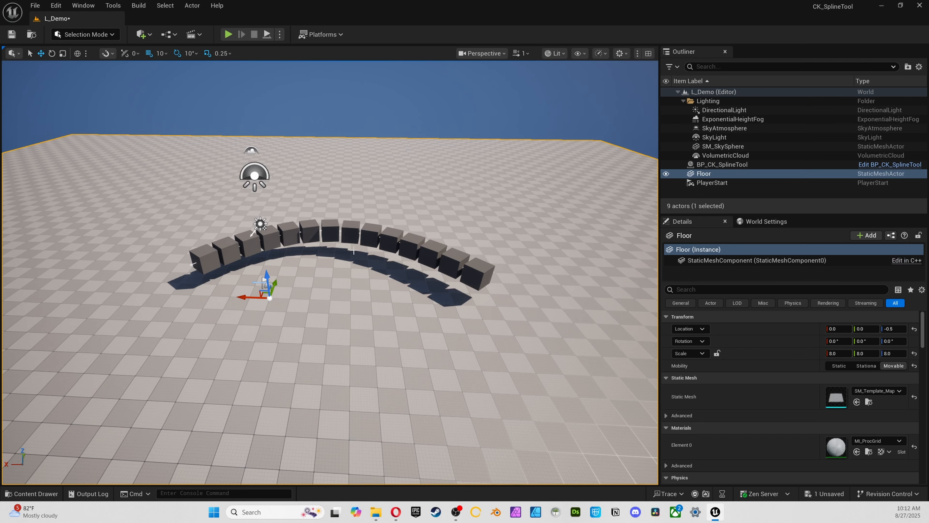
click(724, 128)
click(718, 157)
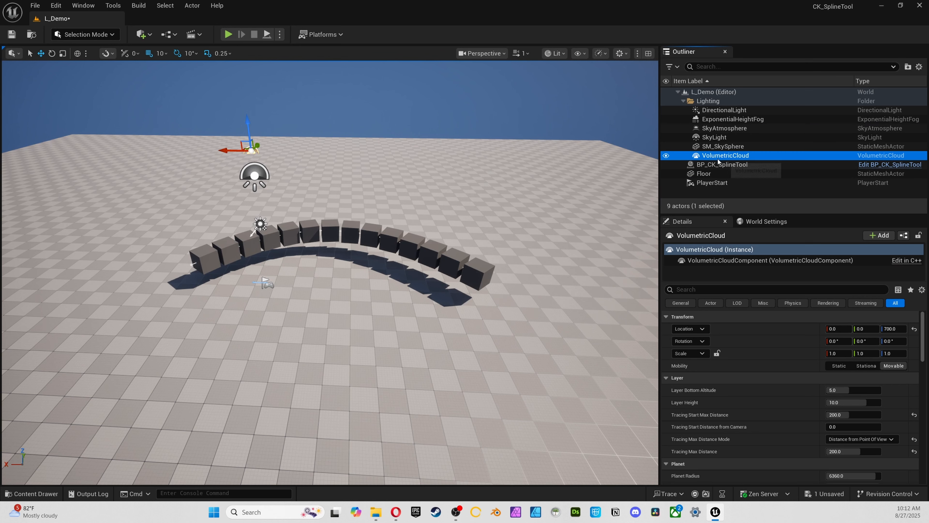
click(718, 163)
scroll(802, 418, down, 2)
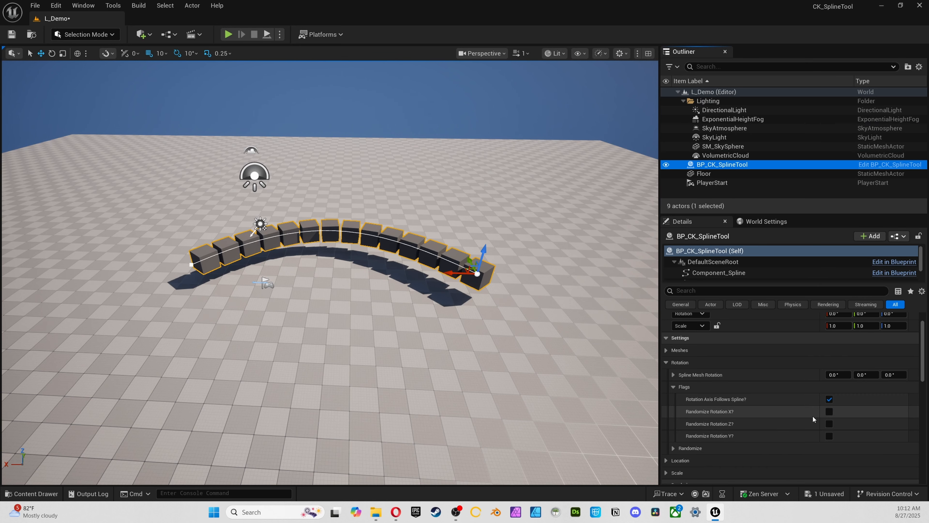
Turn off Rotation Axis Follows Spline, and switch Randomize Rotation X, Y and Z on and back off
click(829, 398)
click(829, 412)
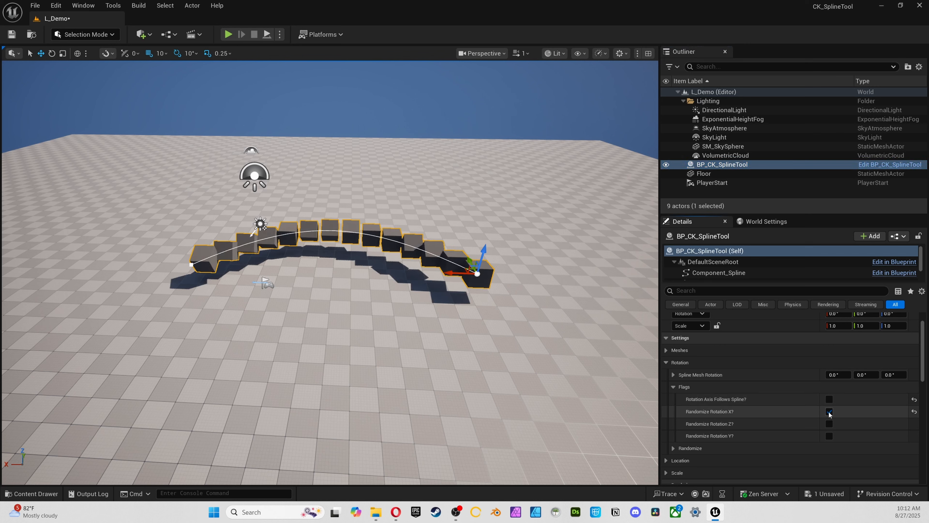
click(829, 423)
click(829, 435)
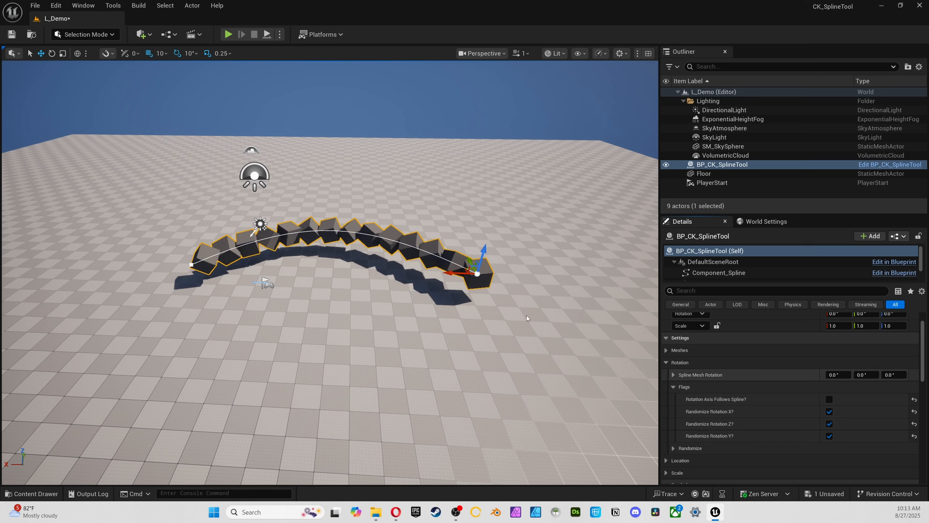
click(829, 436)
click(829, 423)
click(829, 411)
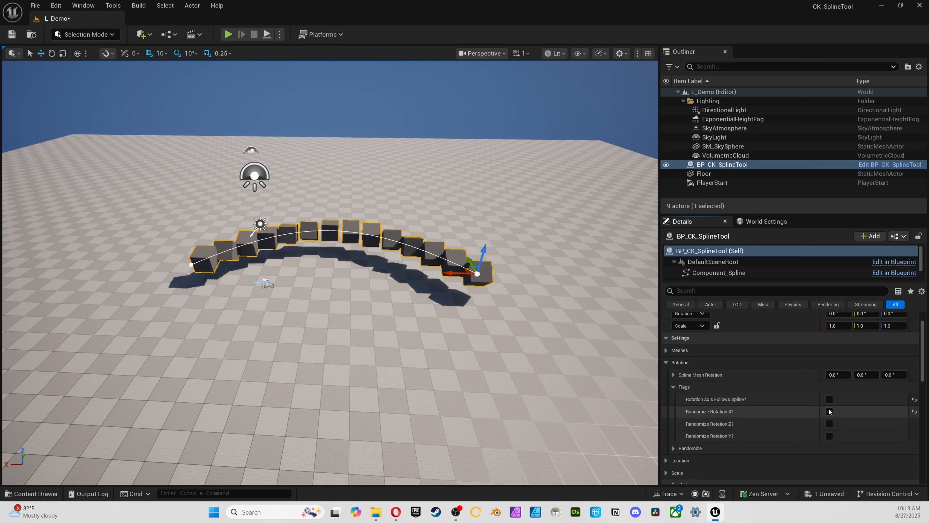
Examine the Randomize minimum and maximum rotation settings, and collapse the Flags and Randomize groups under Rotation
click(674, 447)
scroll(689, 442, down, 3)
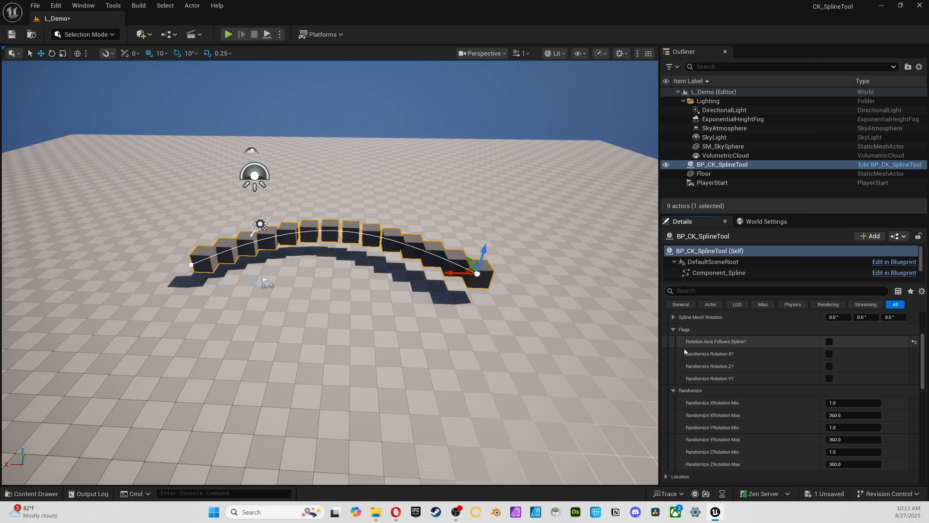
scroll(685, 363, up, 3)
click(676, 372)
click(677, 383)
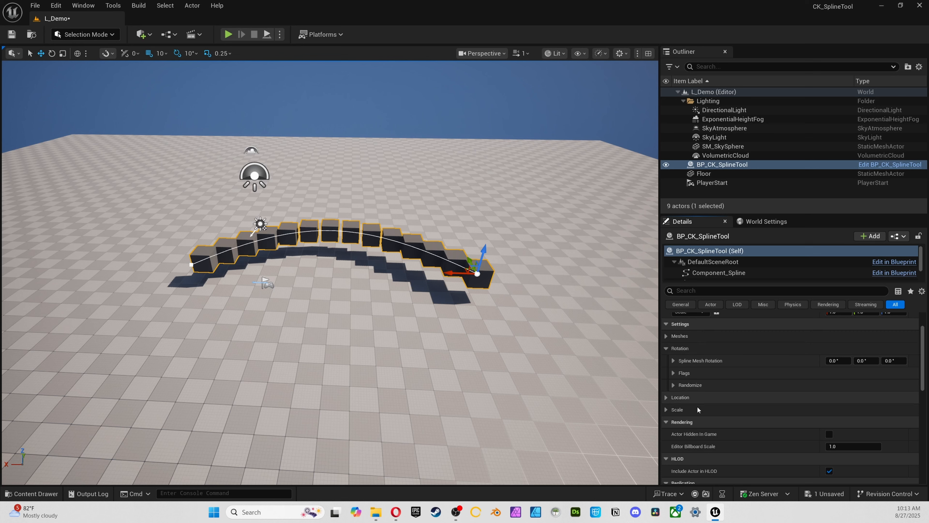
Collapse the Rotation settings and expand the Location settings' Flags and Randomize groups
click(664, 348)
click(666, 360)
click(673, 373)
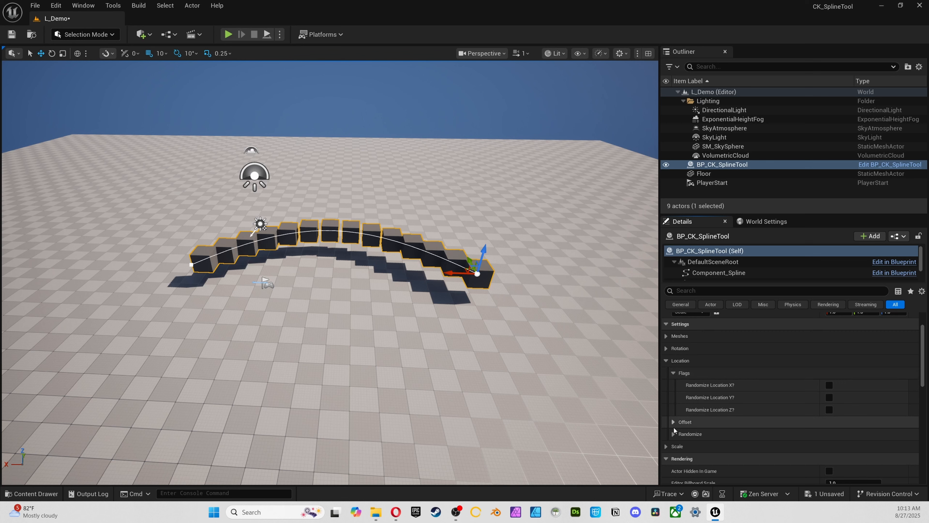
click(687, 434)
scroll(687, 433, down, 2)
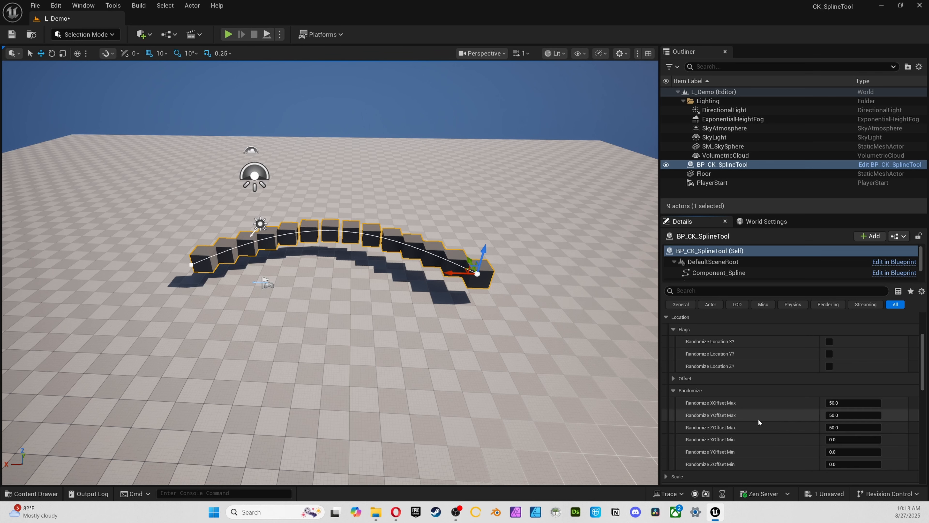
click(674, 390)
click(674, 391)
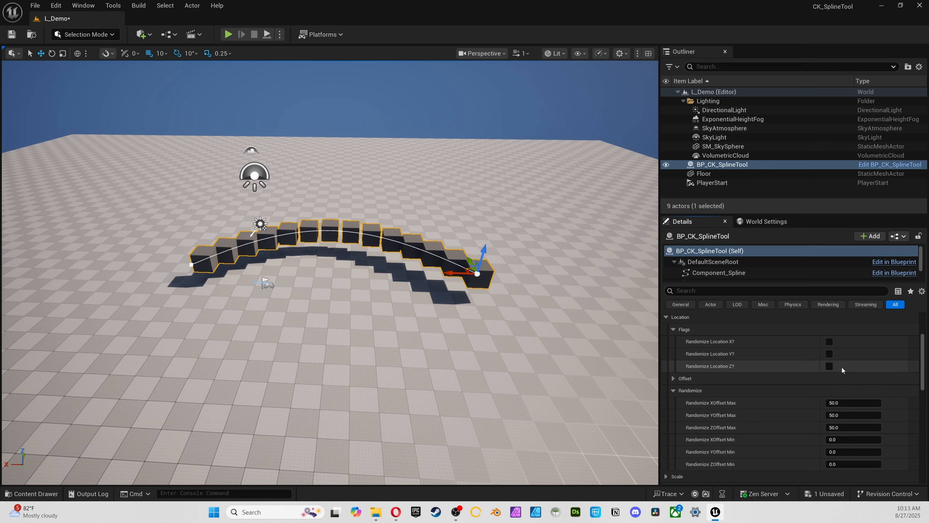
Turn on Randomize Location X, Y and Z, and view the reselected BP_CK_SplineTool in the top view
click(829, 341)
click(829, 354)
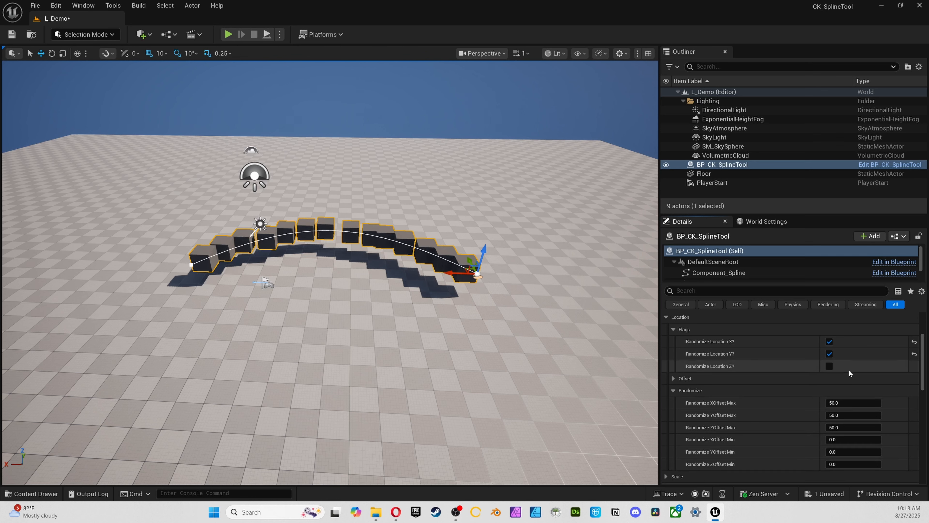
click(482, 396)
key(alt+j)
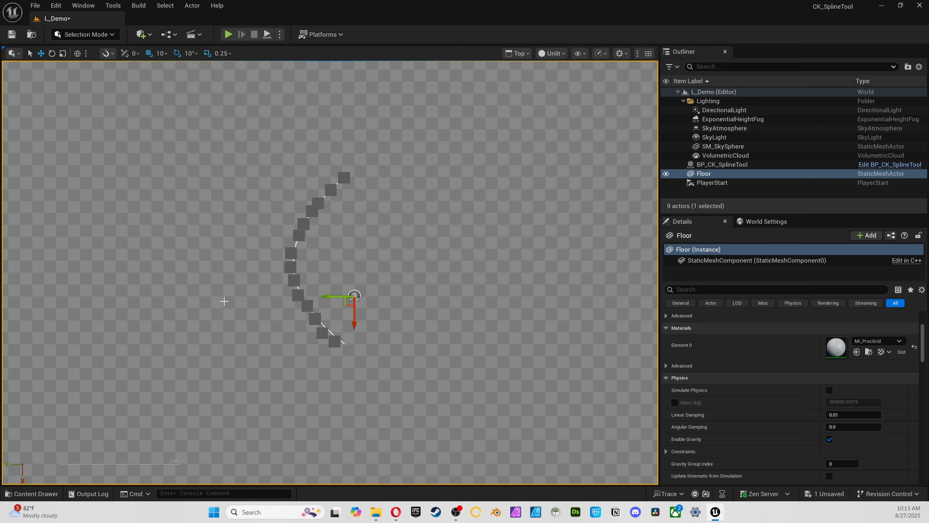
click(768, 166)
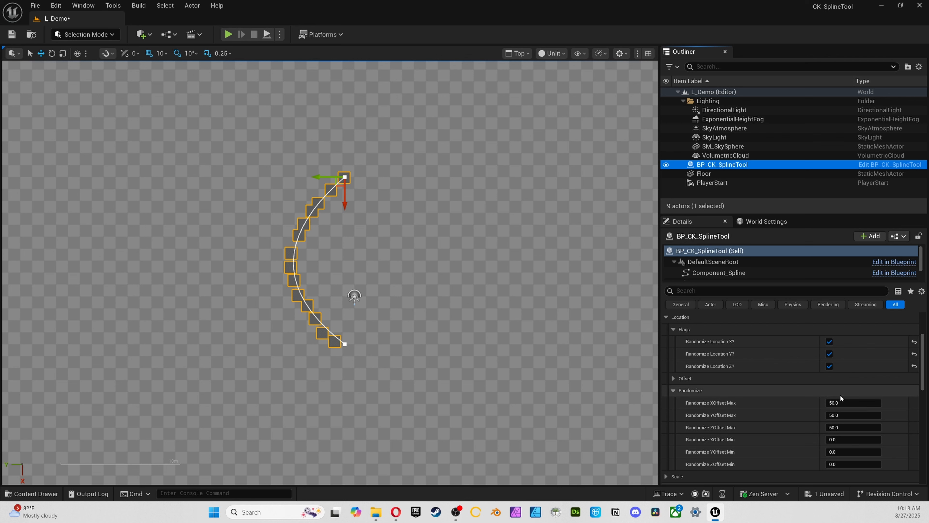
Turn off Randomize Location X, Y and Z for the spline cubes
click(829, 366)
click(829, 354)
click(829, 342)
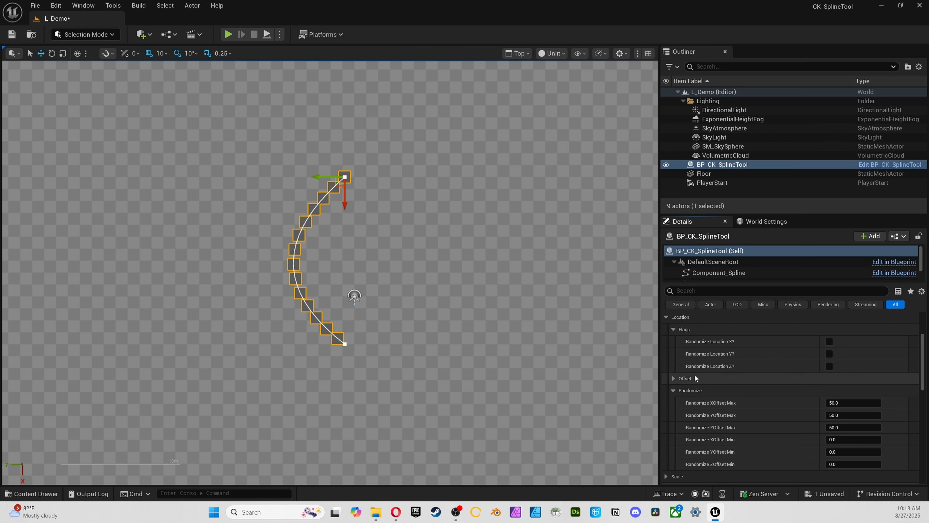
Try a Spline Mesh Location Offset of about 738.36 in X, then a Y offset, resetting each to 0
click(673, 379)
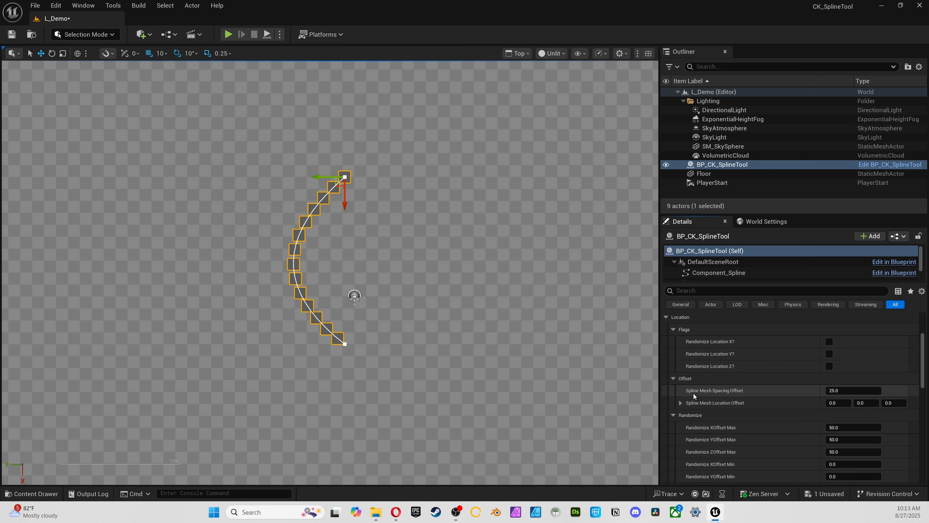
drag(837, 403, 864, 403)
text(0089)
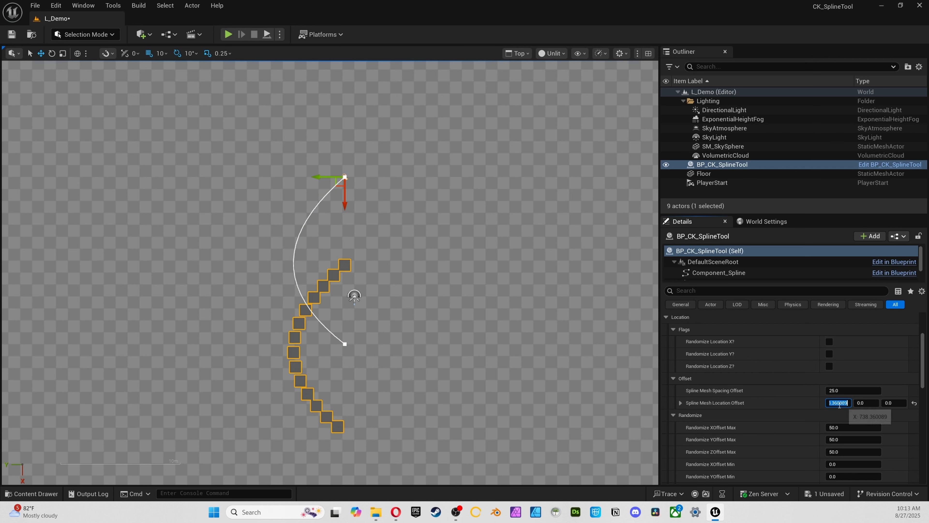
key(Return)
drag(866, 403, 874, 403)
click(873, 403)
text(0)
key(Return)
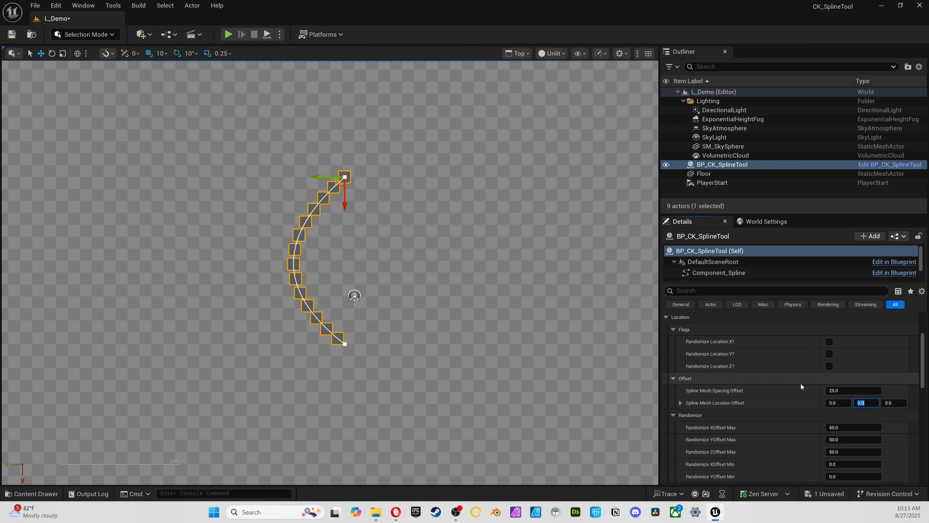
Try a Spline Mesh Spacing Offset of about 135.9 and set it back to 25
mouse_move(843, 389)
mouse_down()
mouse_move(922, 389)
mouse_move(862, 390)
mouse_up()
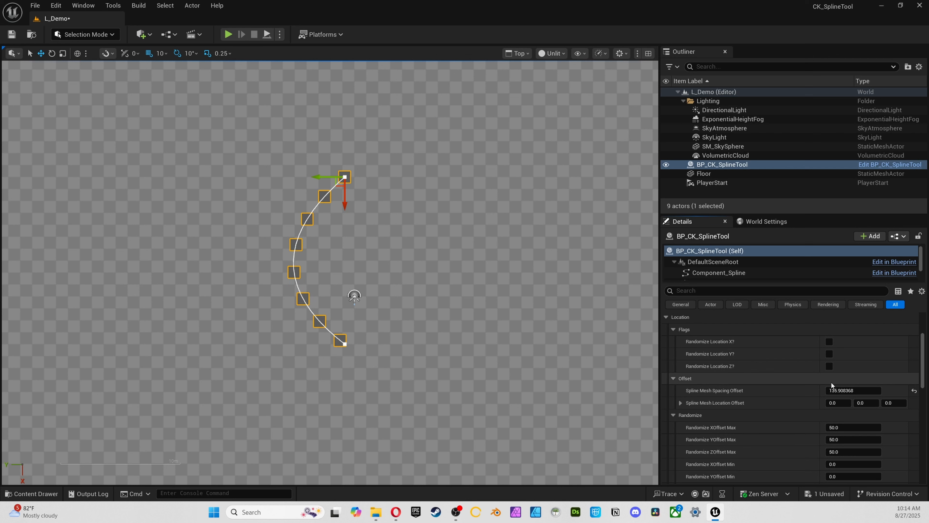
click(839, 390)
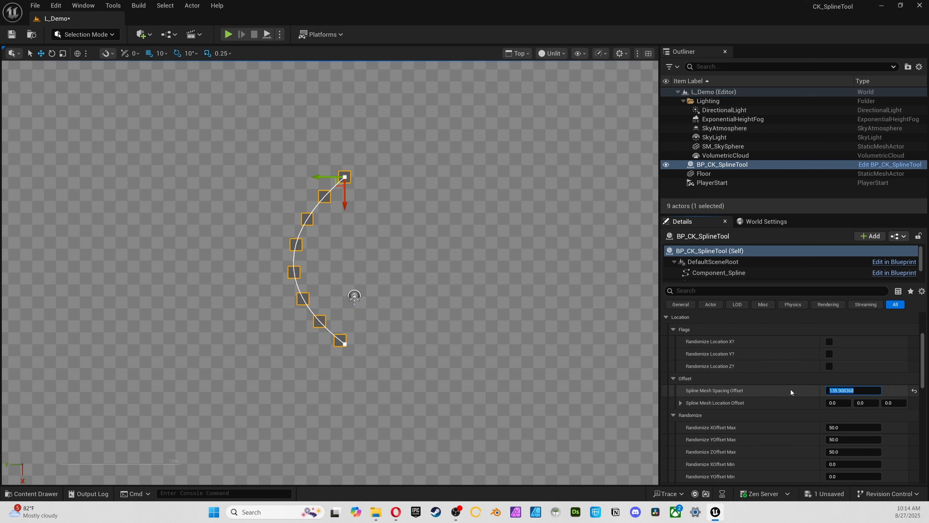
text(25)
key(Return)
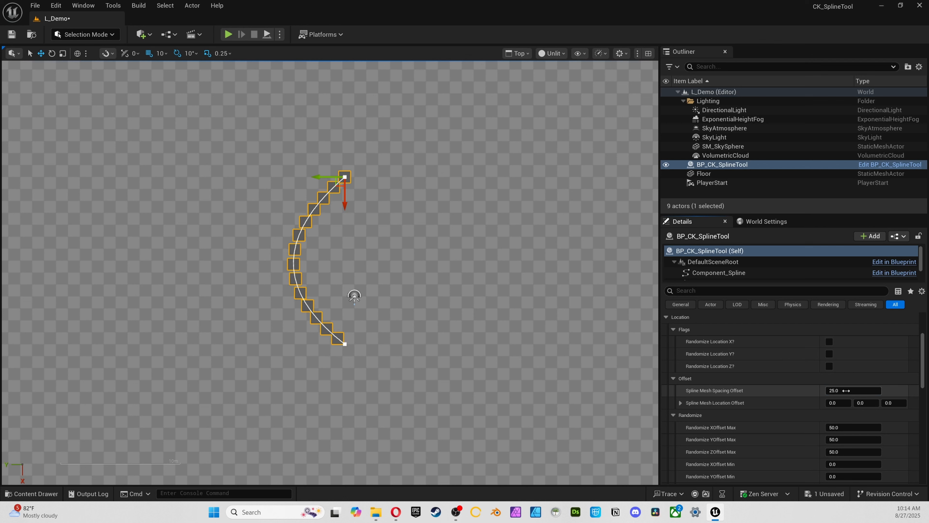
Try a spline mesh X scale of about 2.86 and set it back to 1
scroll(694, 375, down, 3)
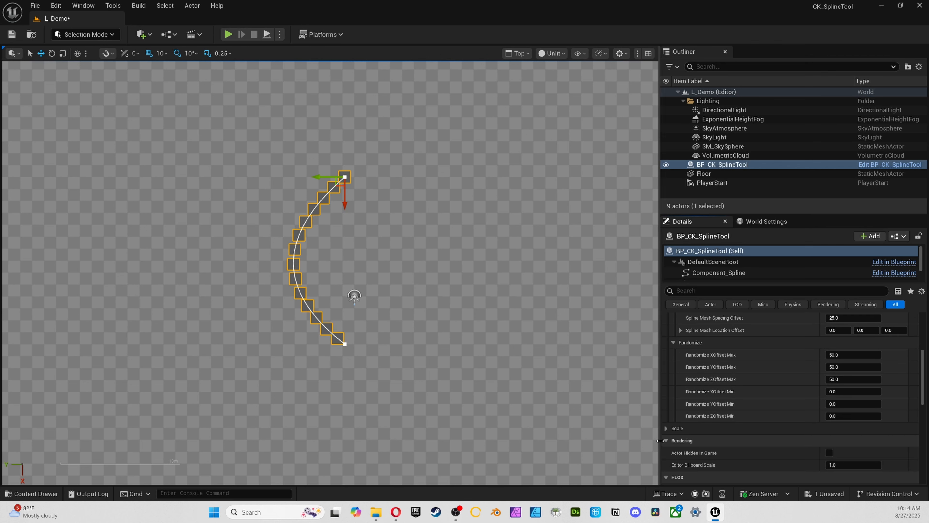
scroll(666, 430, down, 2)
click(674, 382)
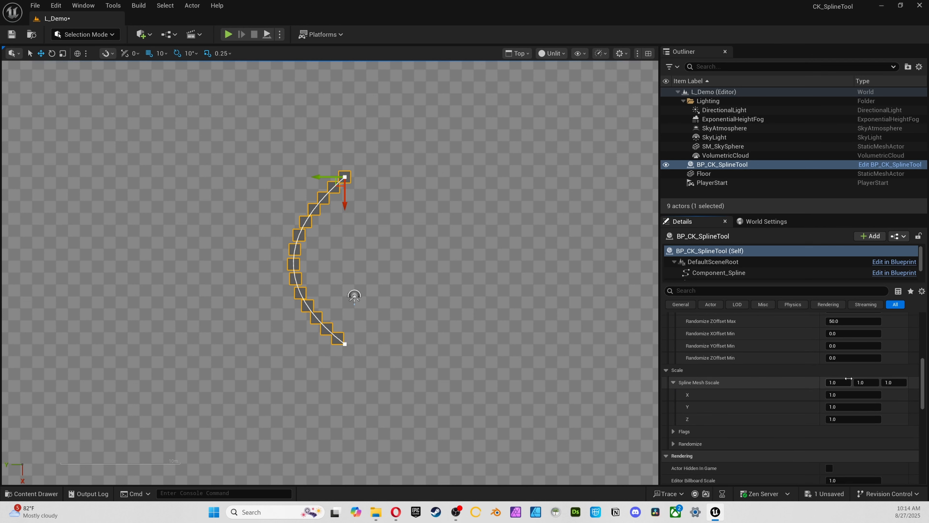
drag(848, 379, 876, 378)
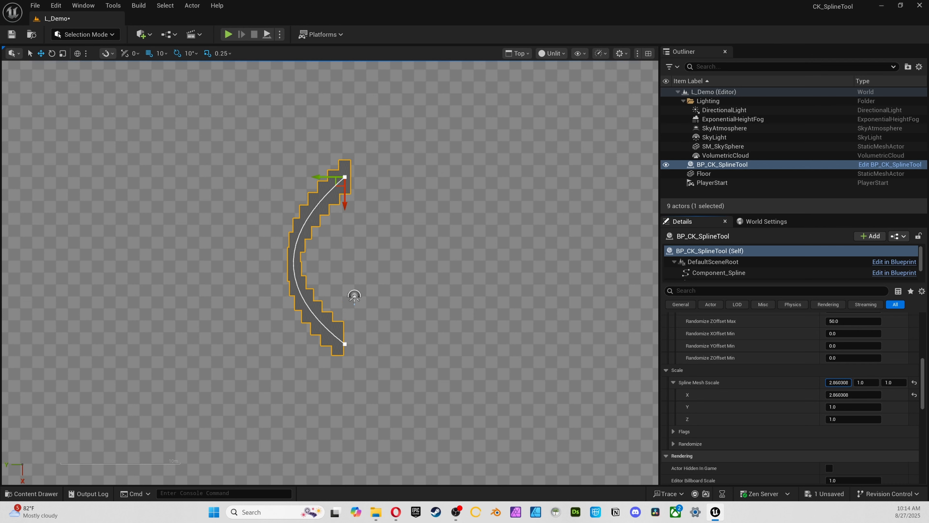
click(844, 380)
text(1)
key(Return)
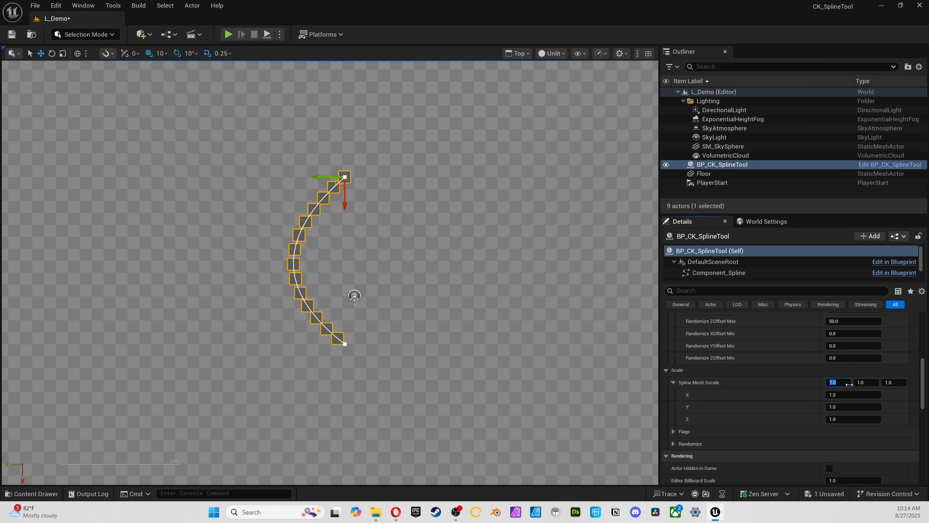
Turn on Randomize Scale X, Y and Z in the Scale flags
scroll(789, 403, down, 1)
click(674, 403)
scroll(802, 409, down, 2)
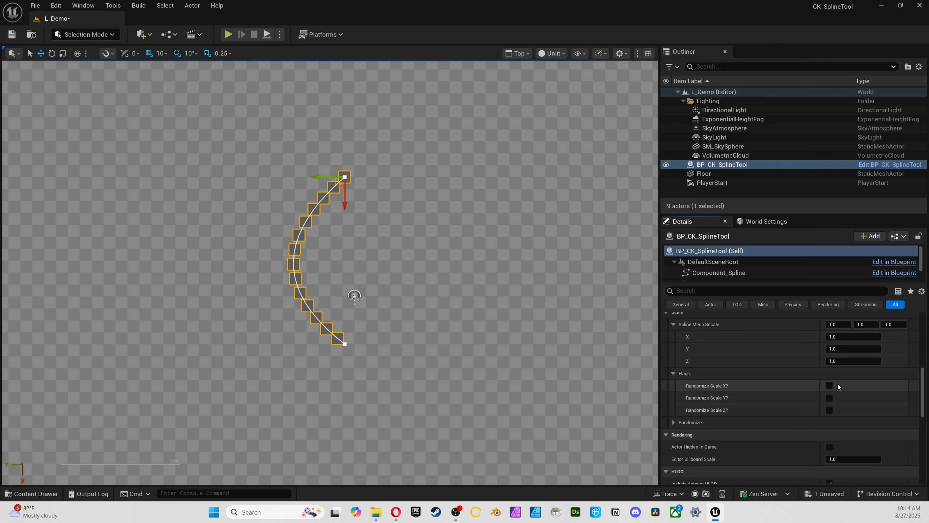
click(830, 385)
click(829, 398)
click(830, 410)
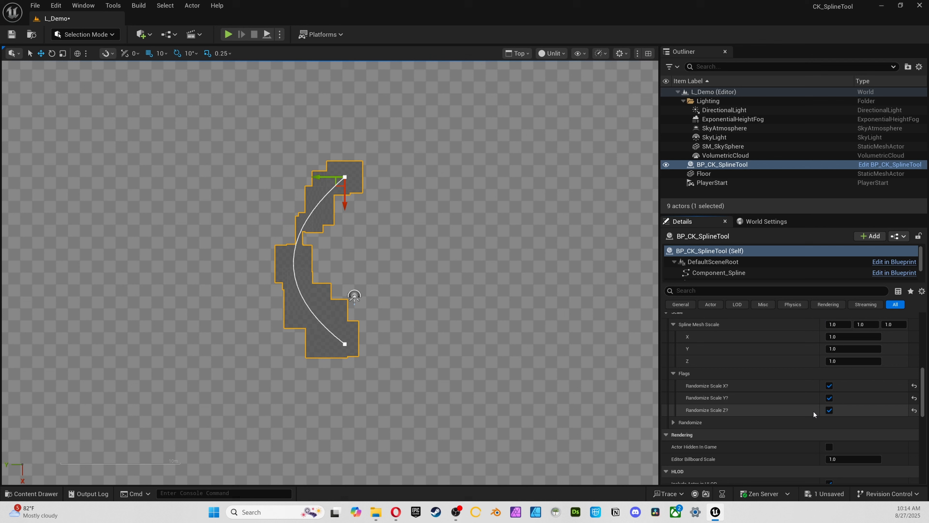
Set Randomize Scale Min Z, Y and X to 0.25 each
click(676, 422)
scroll(695, 421, down, 3)
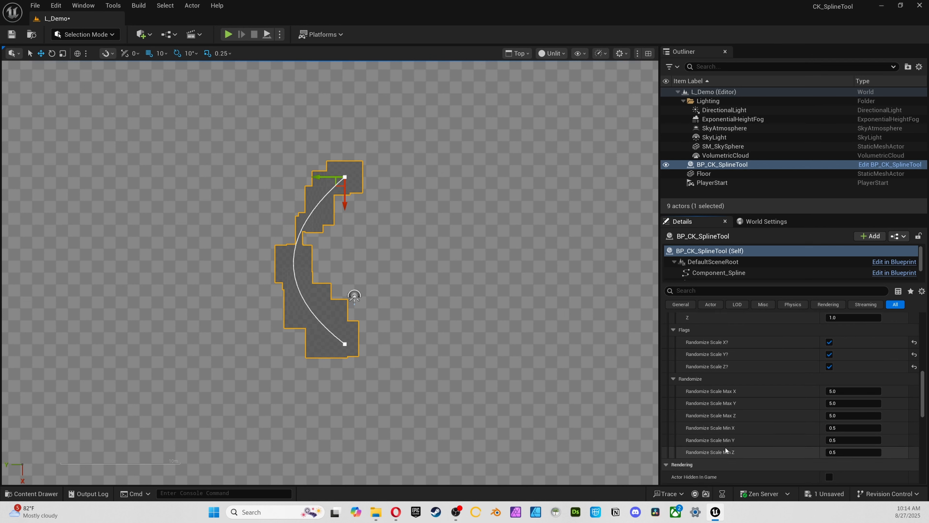
text(0.25)
key(Return)
click(851, 440)
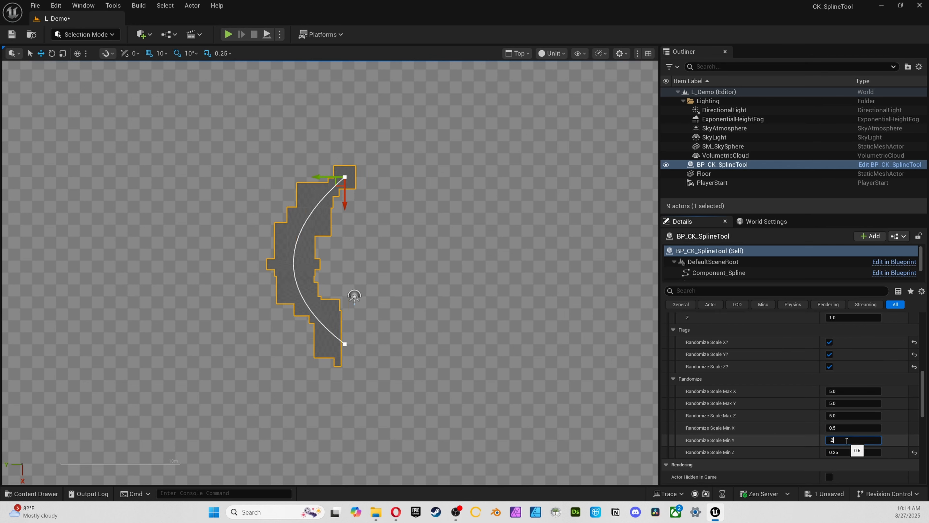
text(0.25)
key(Return)
click(846, 430)
text(.25)
key(Return)
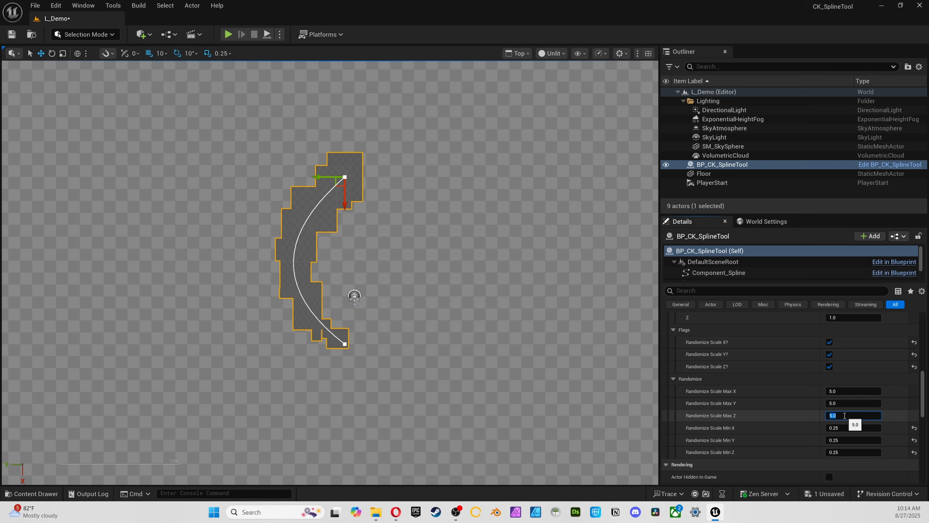
Set Randomize Scale Max Z, Y and X to 1.5 each and deselect the spline to view the cubes
text(1.5)
key(Return)
click(846, 403)
text(1.5)
key(Return)
click(849, 390)
text(1.)
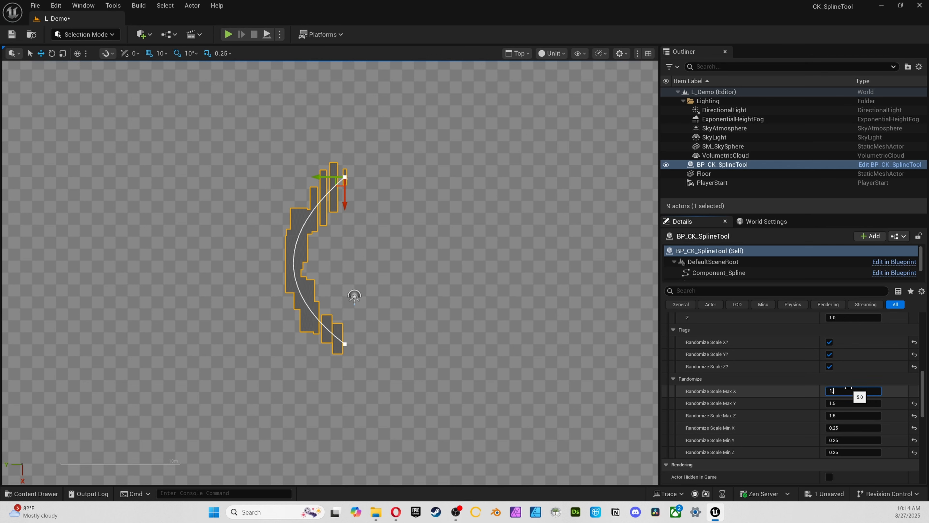
text(5)
key(Return)
drag(380, 191, 372, 191)
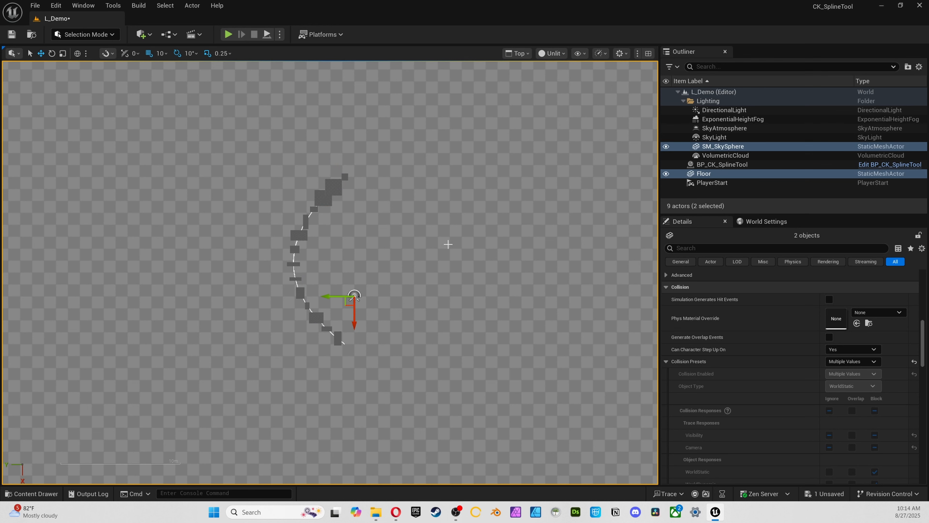
Select the BP_CK_SplineTool actor and turn off Randomize Scale X, Y and Z in the Scale flags
click(768, 137)
click(755, 146)
click(726, 167)
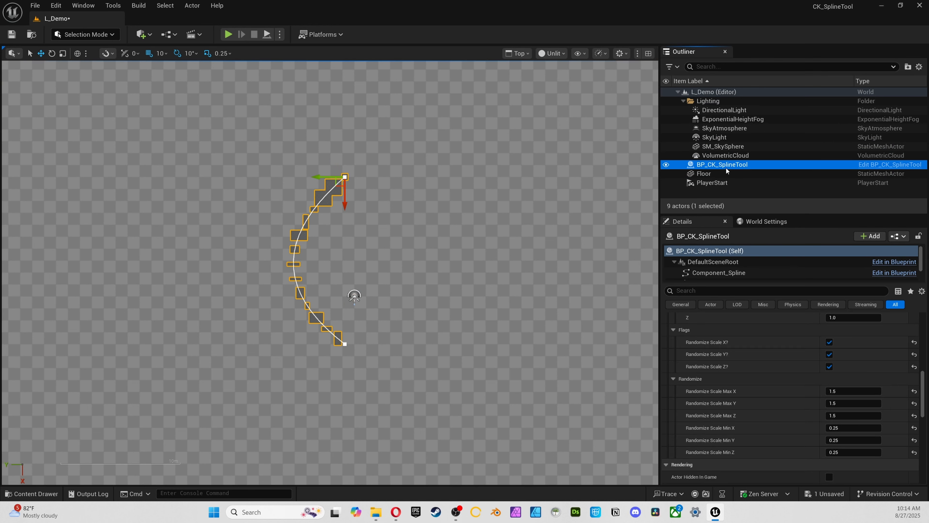
click(829, 366)
click(829, 366)
click(829, 354)
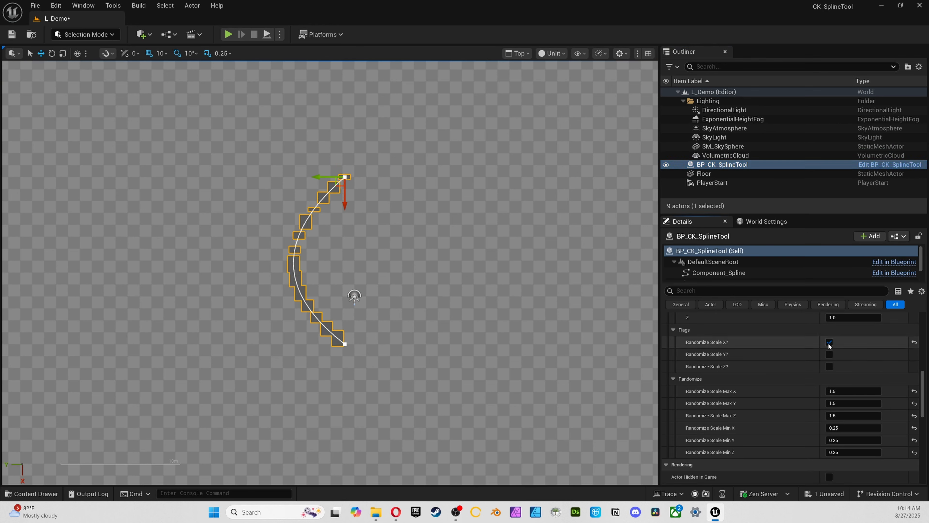
click(829, 341)
Reset Randomize Scale Max X, Y and Z to the default 5.0 and Min X, Y and Z to 0.5
click(914, 391)
click(914, 403)
click(914, 415)
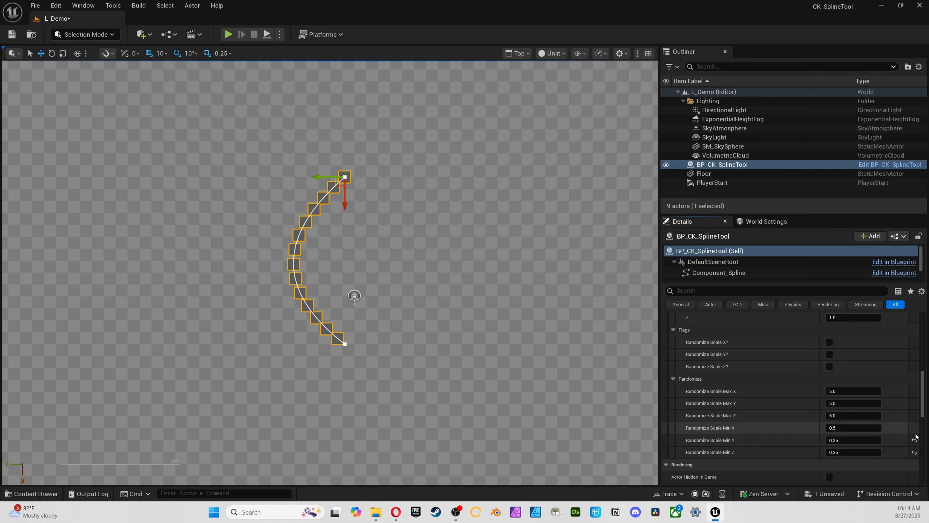
click(914, 427)
click(914, 440)
click(914, 452)
Collapse the Scale and Location settings of the spline tool together with their Flags, Offset and Randomize groups
click(678, 379)
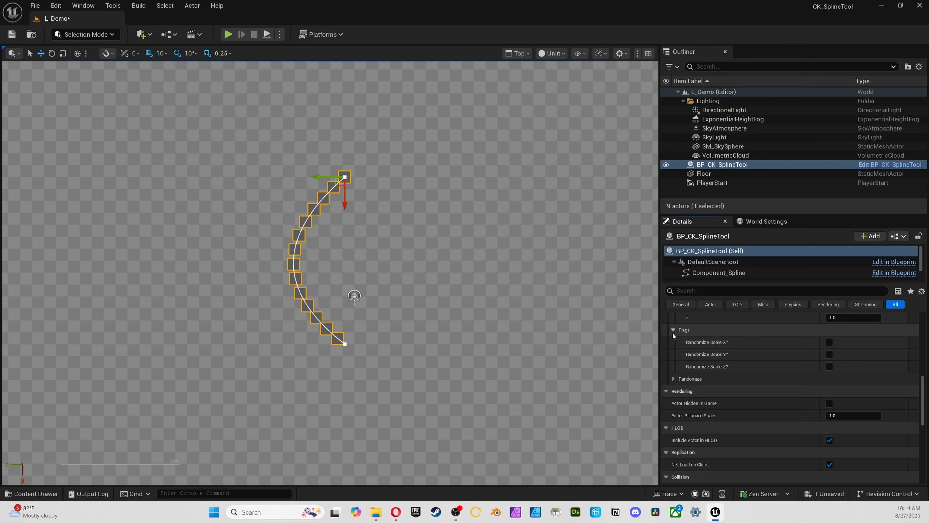
click(672, 330)
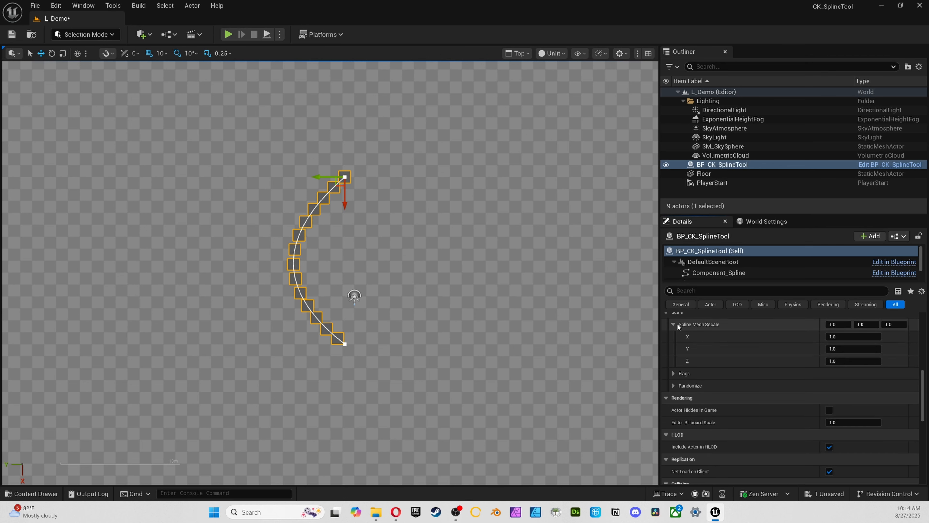
click(670, 317)
scroll(697, 333, up, 3)
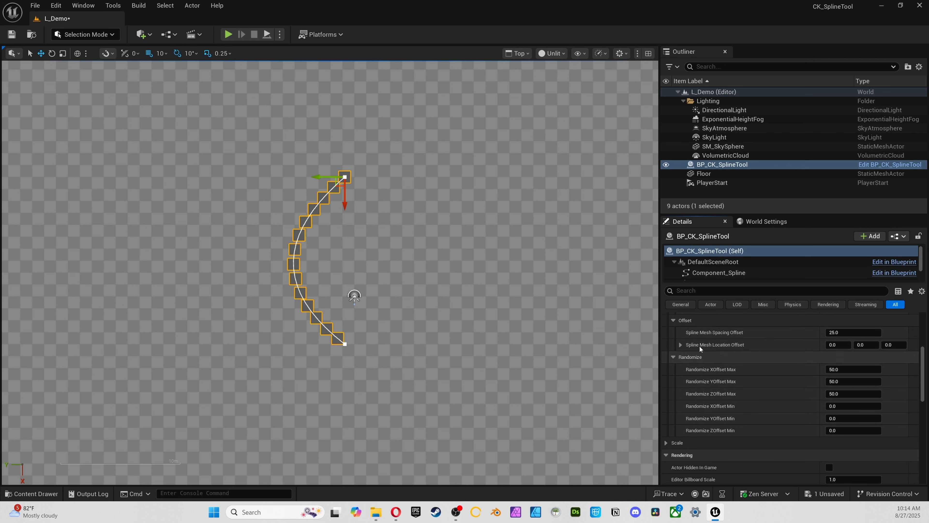
click(673, 372)
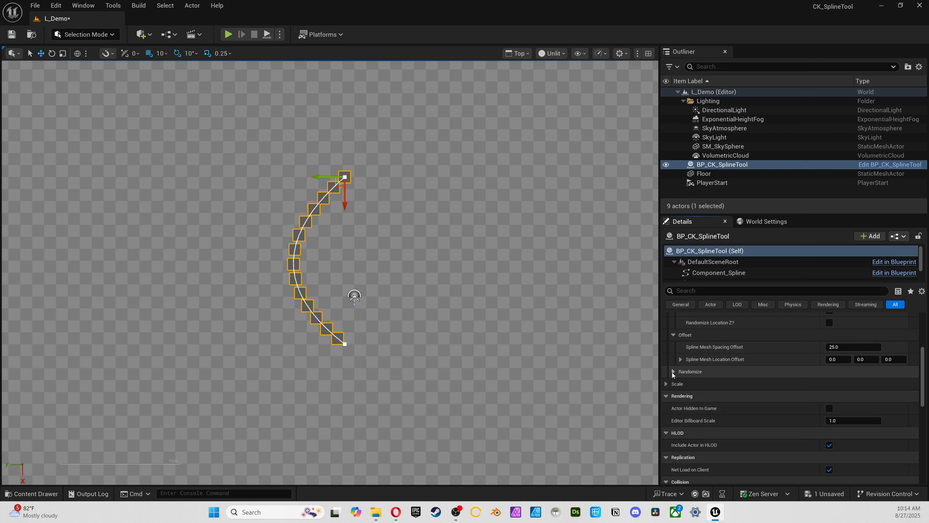
click(672, 335)
click(666, 346)
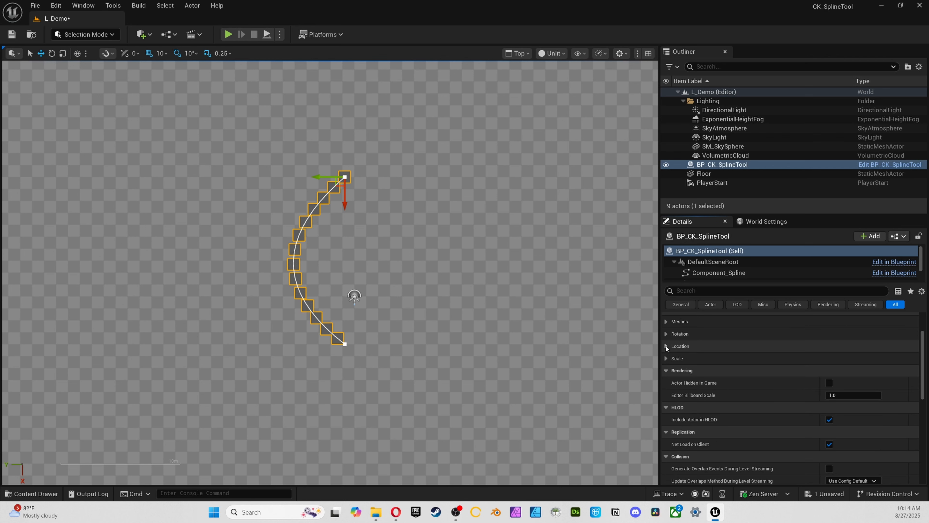
Review the main, start and end spline mesh settings under Meshes and collapse the group again
scroll(675, 345, up, 1)
click(665, 351)
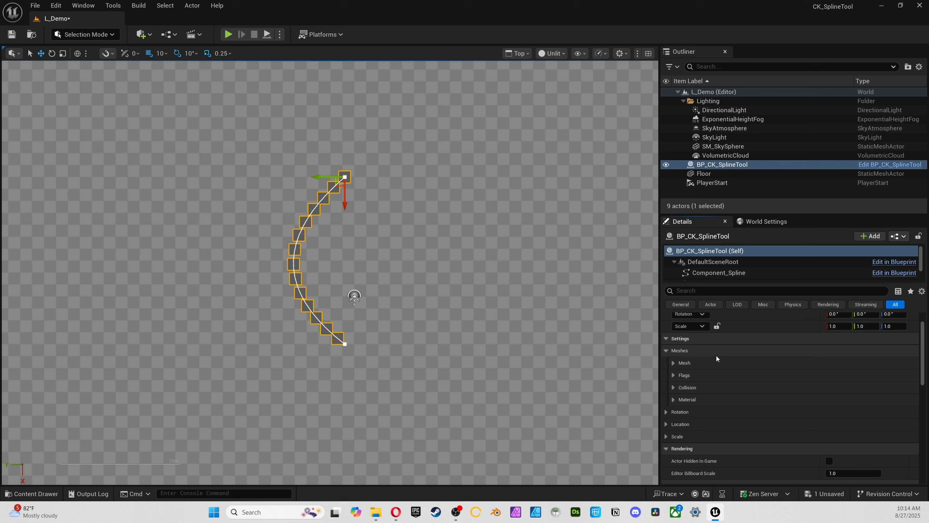
click(680, 363)
scroll(678, 366, down, 2)
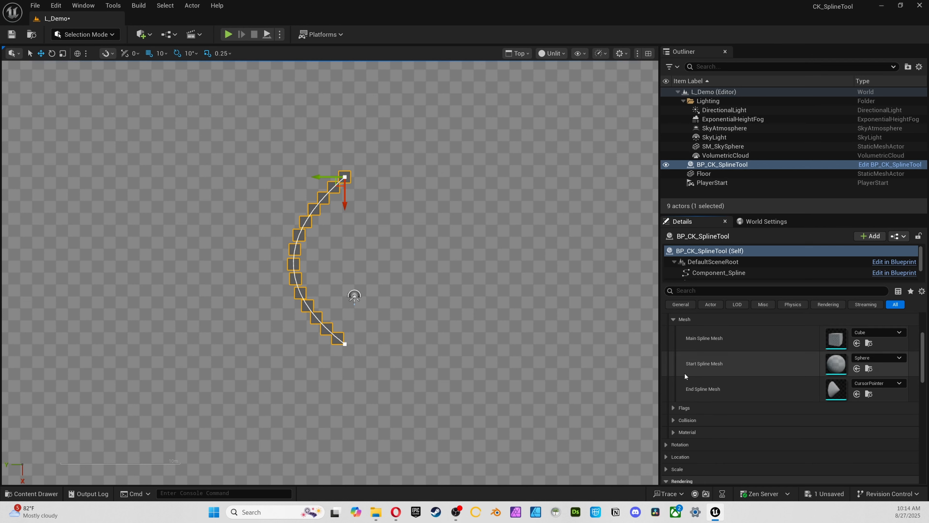
click(674, 412)
click(674, 410)
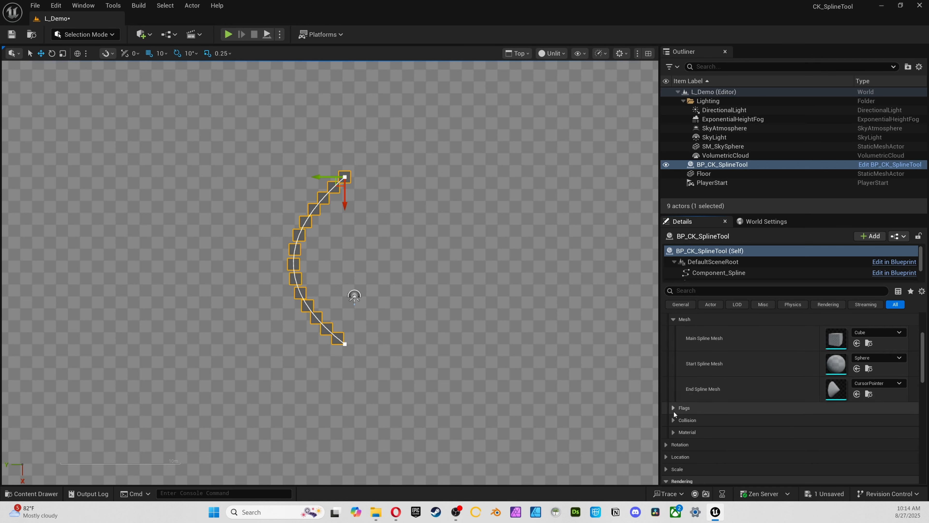
scroll(701, 397, up, 2)
click(672, 362)
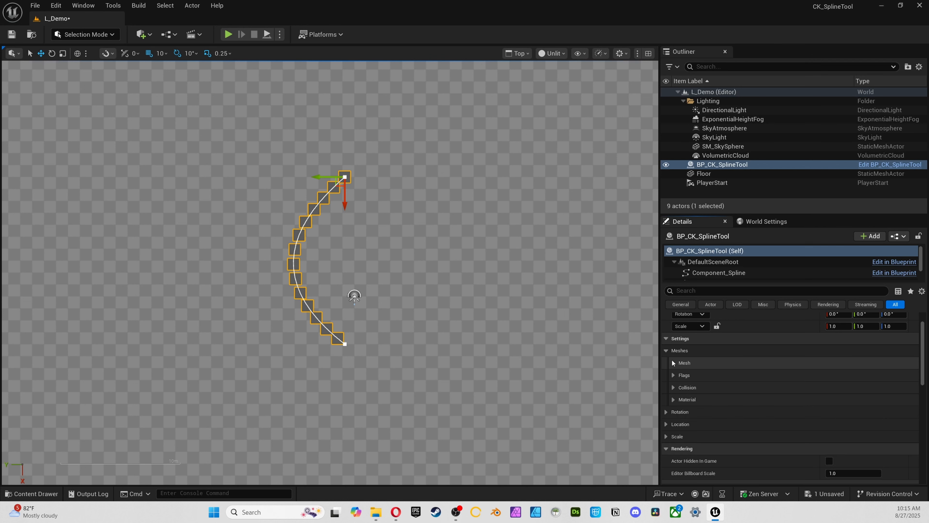
click(666, 351)
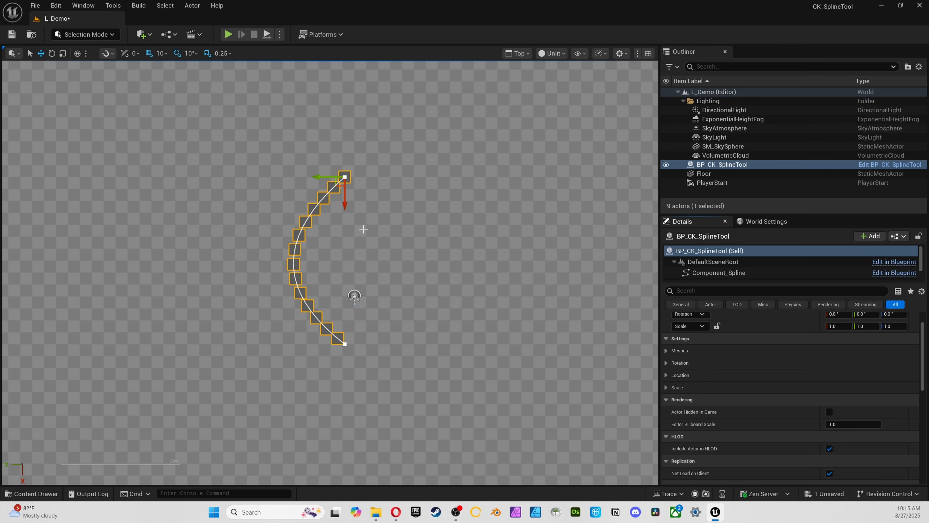
Save the level and switch the viewport from the top view to the perspective view of the cubes
click(35, 5)
click(80, 117)
click(264, 185)
key(alt+g)
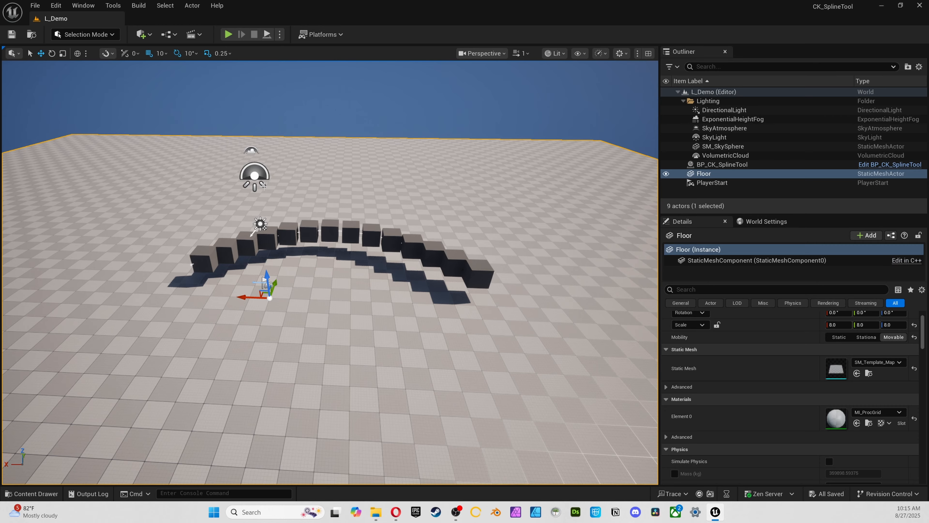
right_drag(166, 175, 125, 191)
Start migrating the CreativeKitsSplineTool content folder up to the choice of destination and cancel it there
key(ctrl+space)
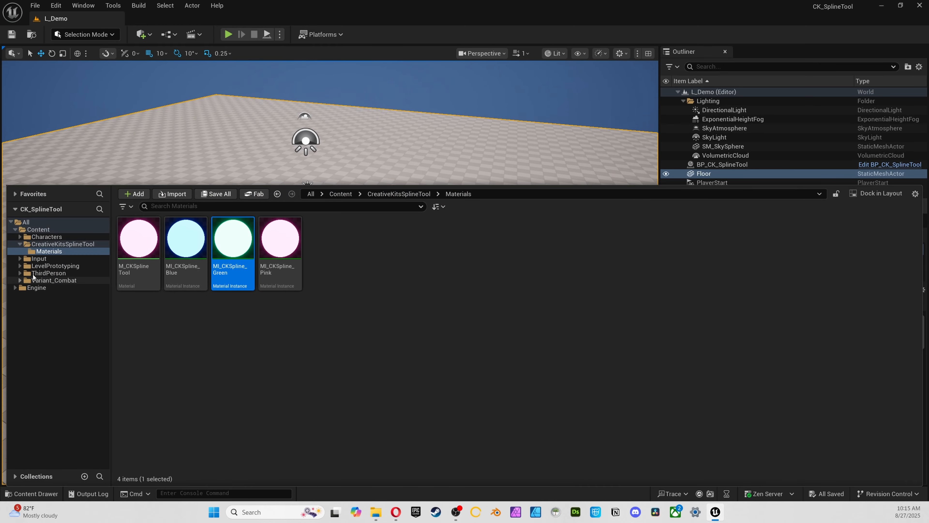
click(62, 244)
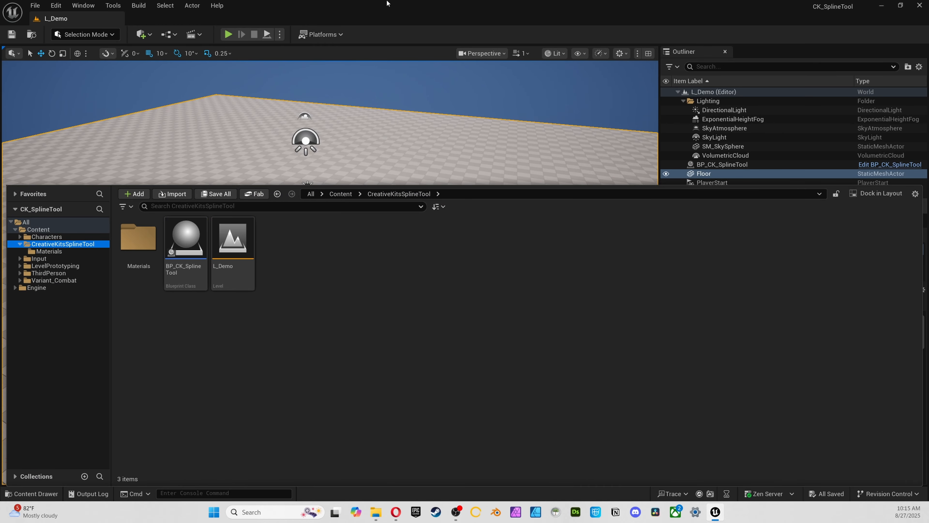
right_click(71, 244)
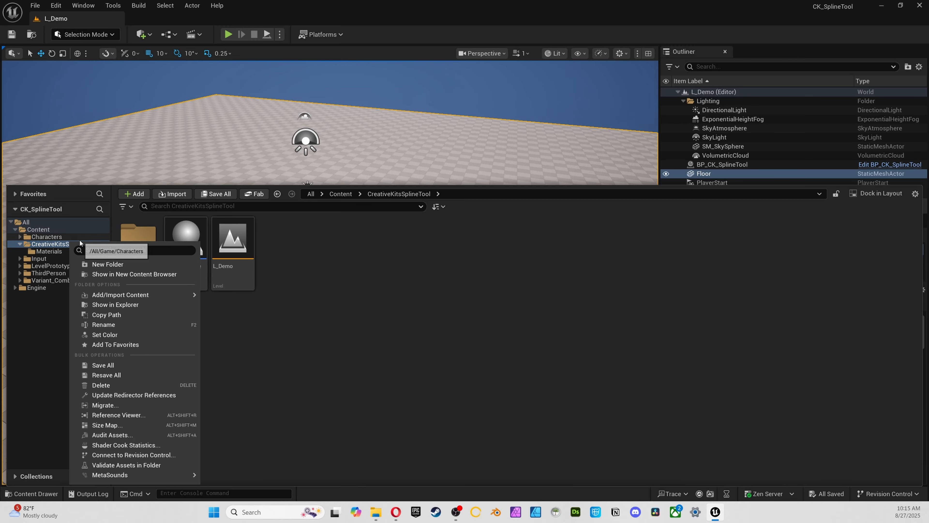
click(97, 406)
click(534, 365)
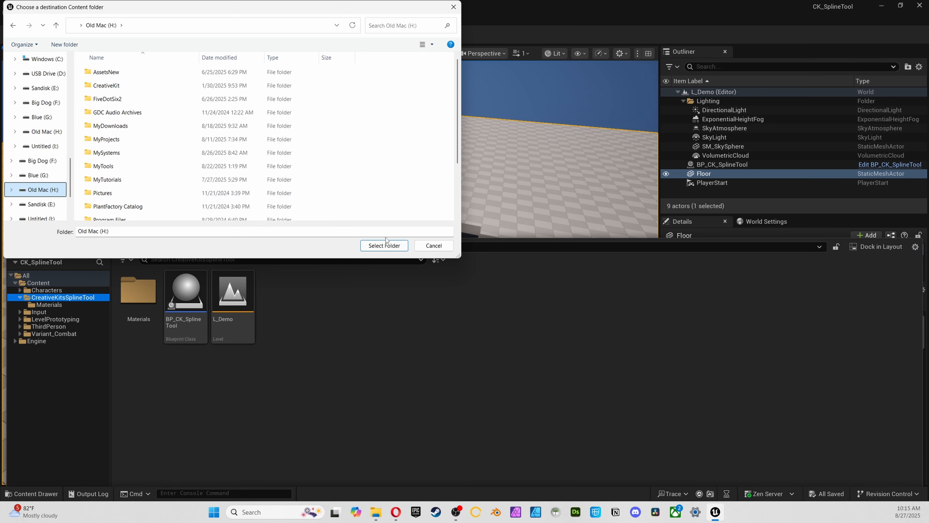
click(432, 247)
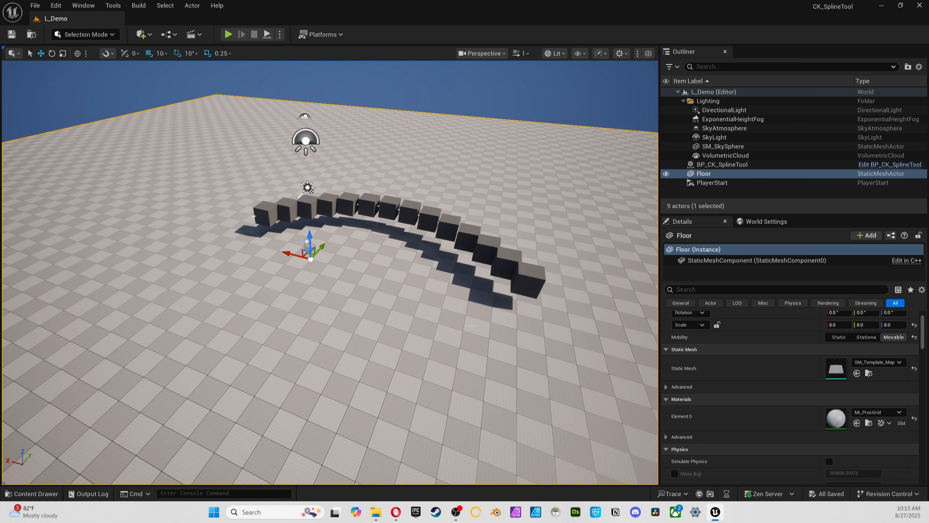
Save the project again, view the cube curve from the other side and select the BP_CK_SplineTool actor
click(35, 5)
click(69, 139)
right_drag(293, 237, 252, 240)
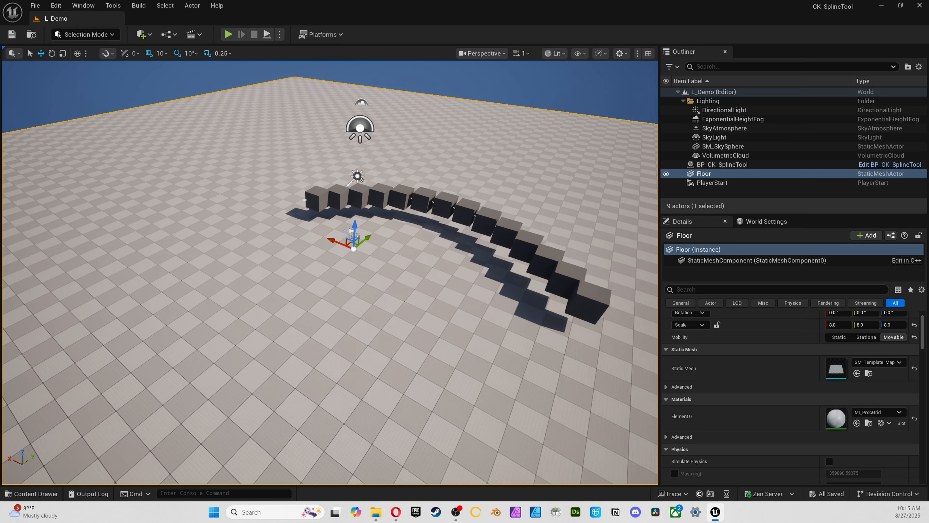
right_drag(300, 105, 218, 111)
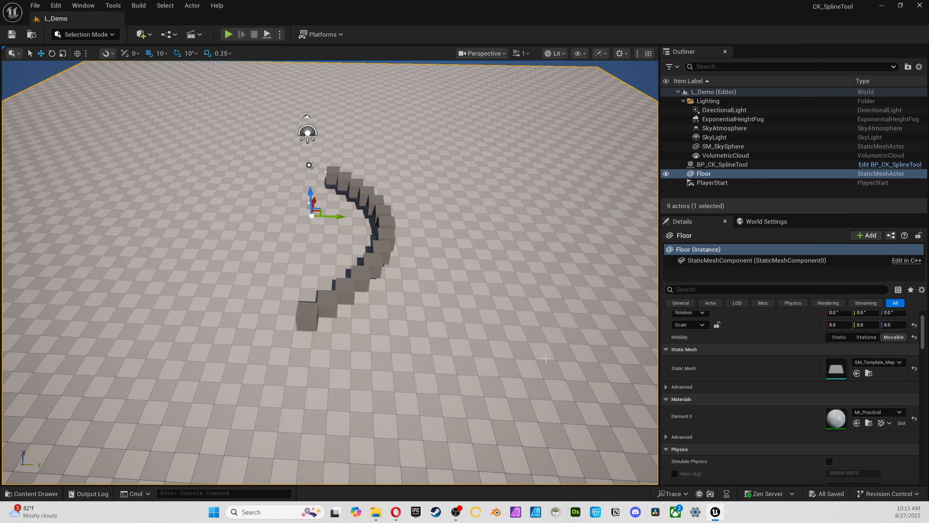
click(772, 162)
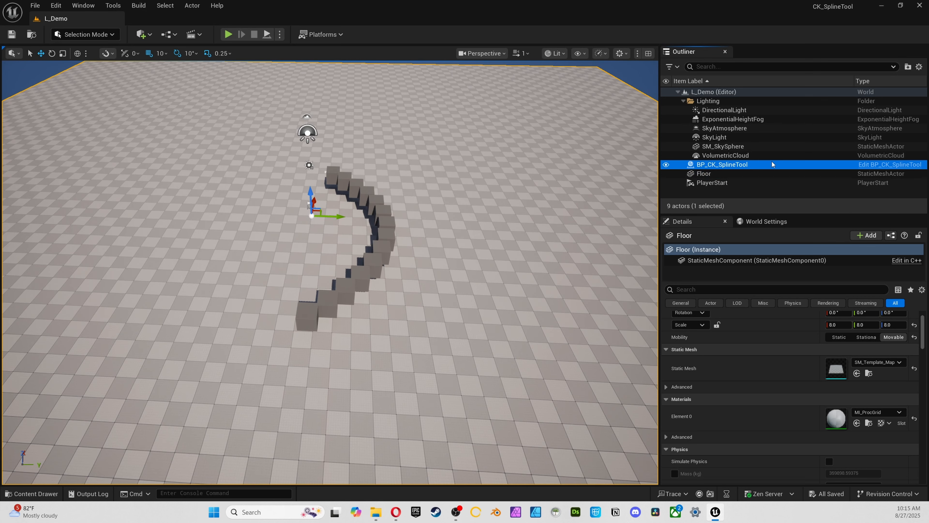